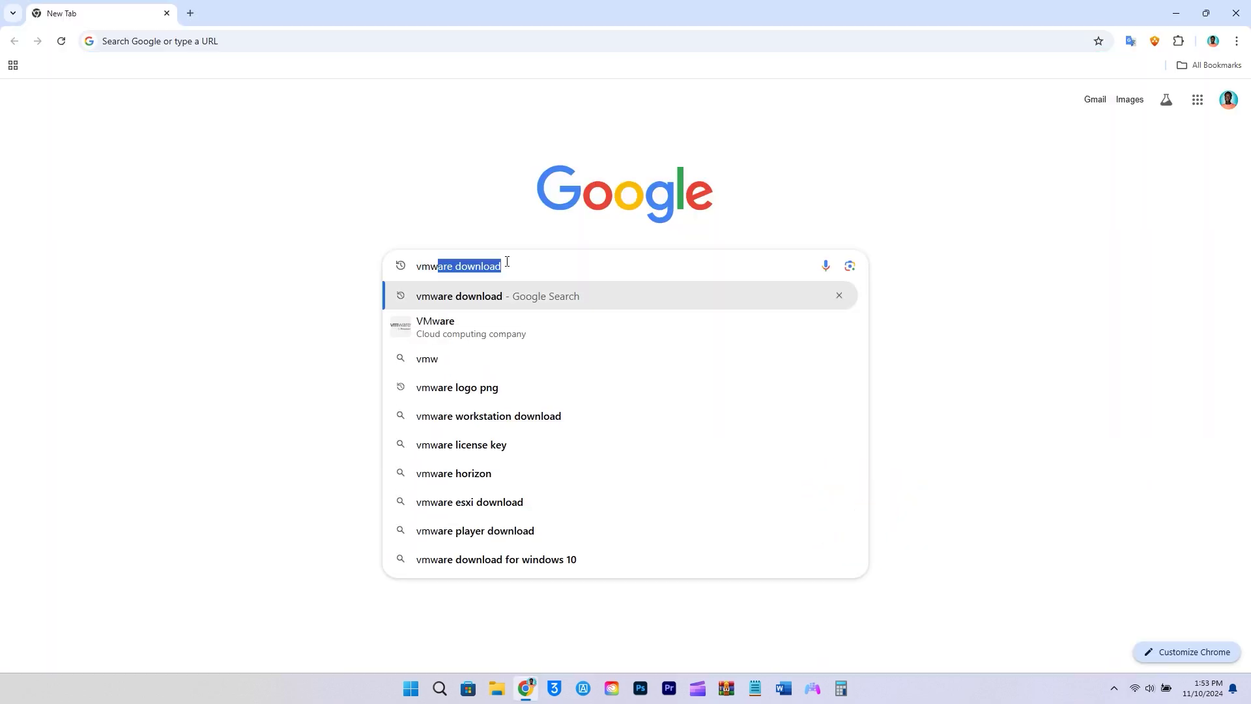
Search for a VMware download and start downloading VMware Player for Windows from TechSpot.
key(Return)
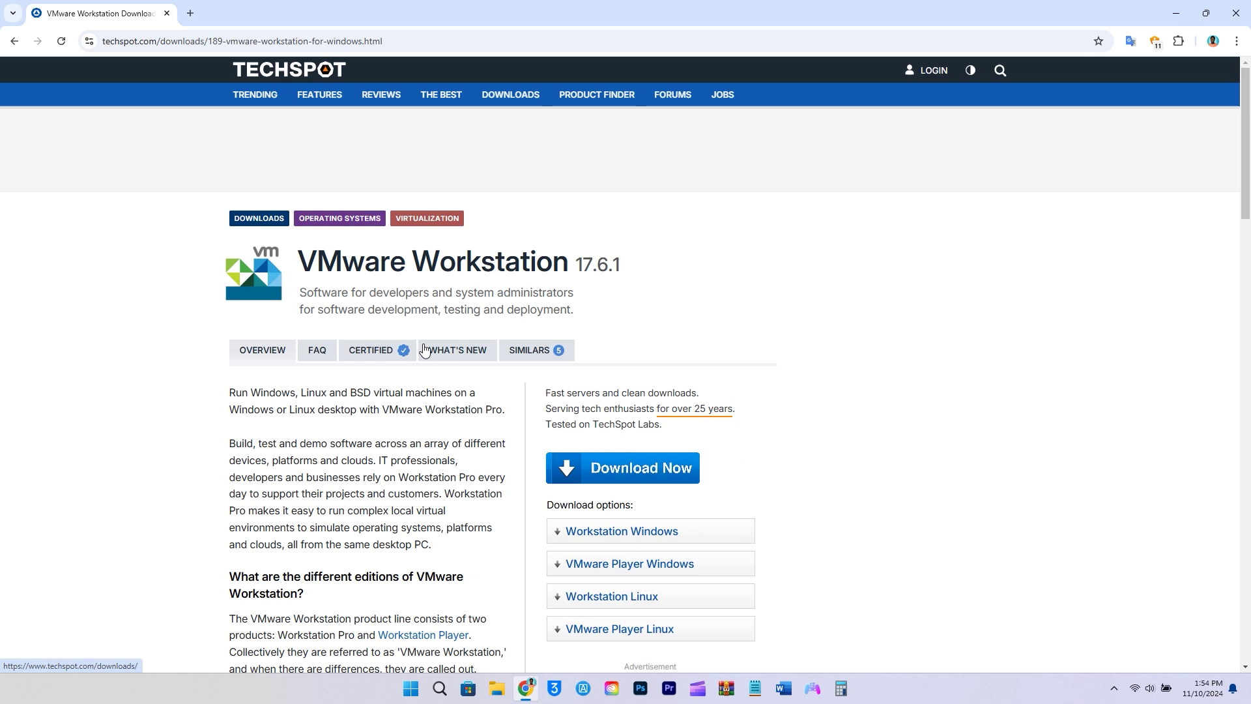
scroll(554, 378, down, 1)
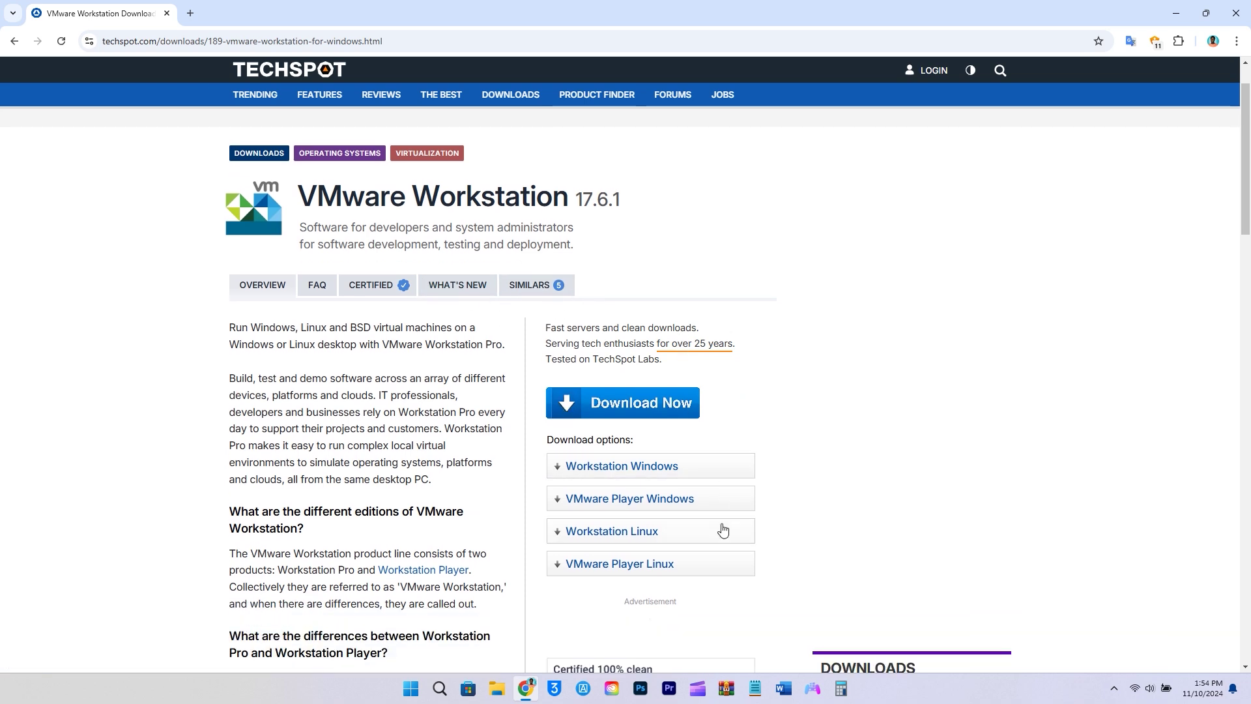
click(664, 507)
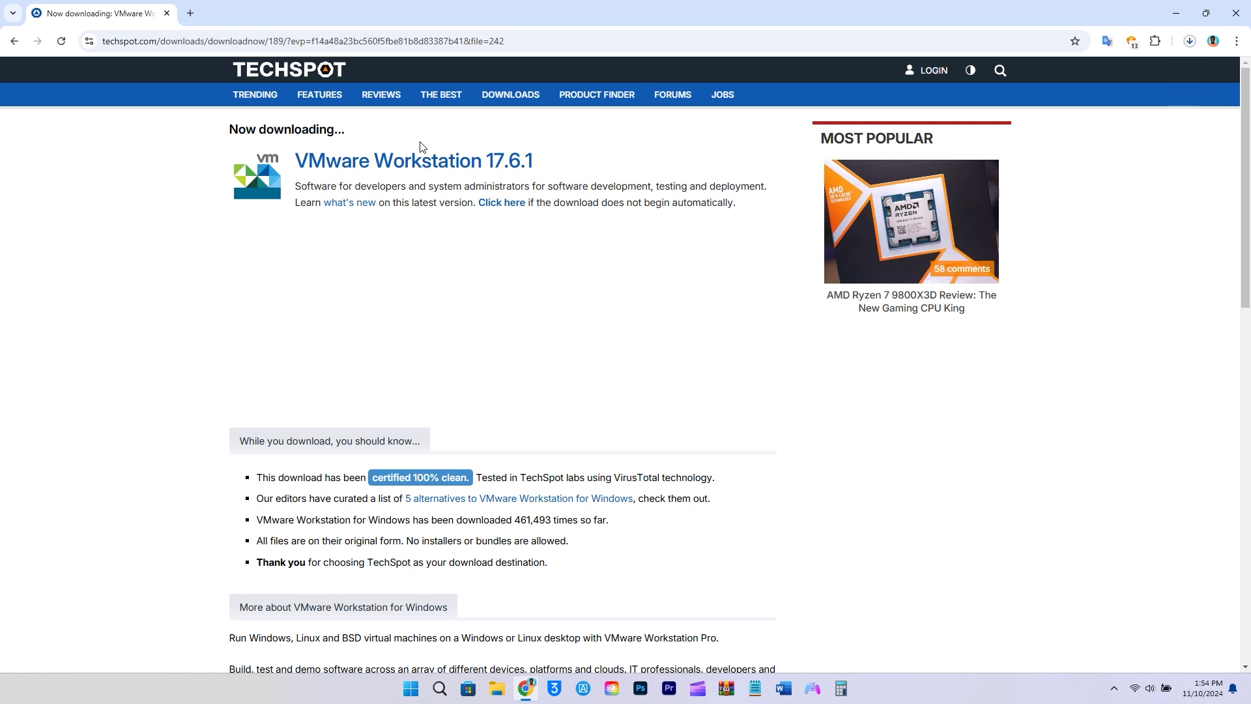
Cancel the VMware Player download and open a new browser tab.
click(1199, 45)
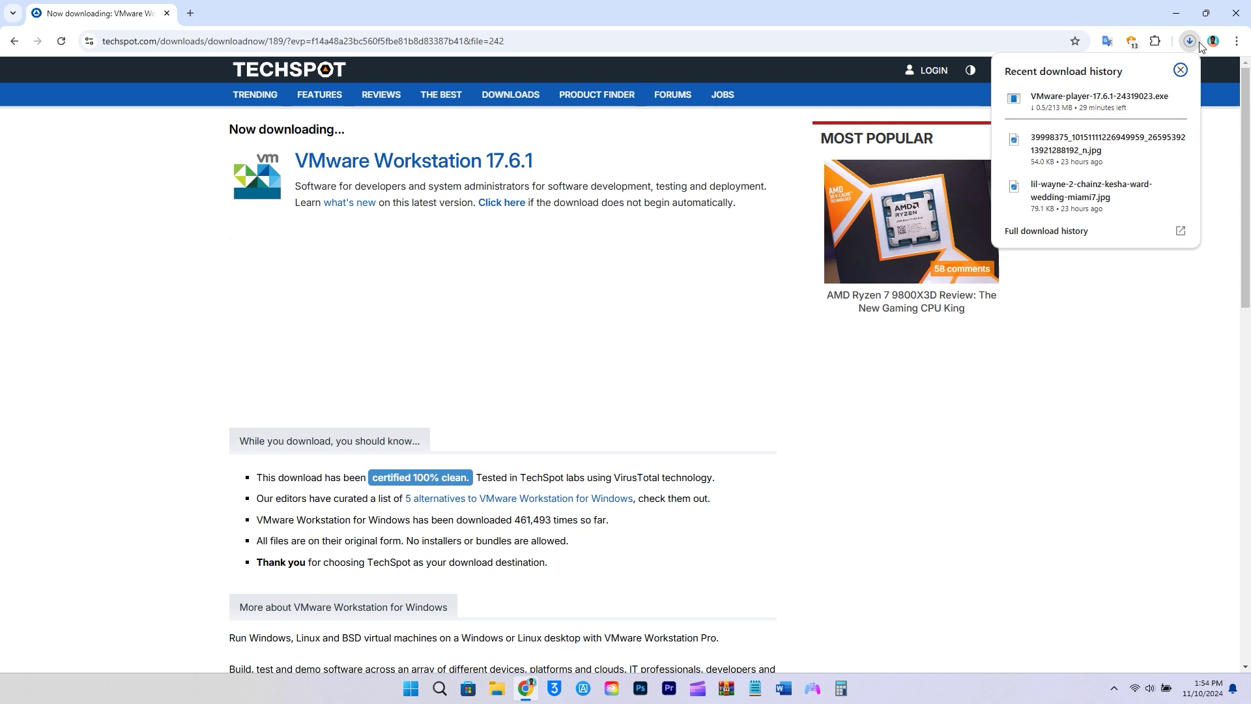
click(1178, 101)
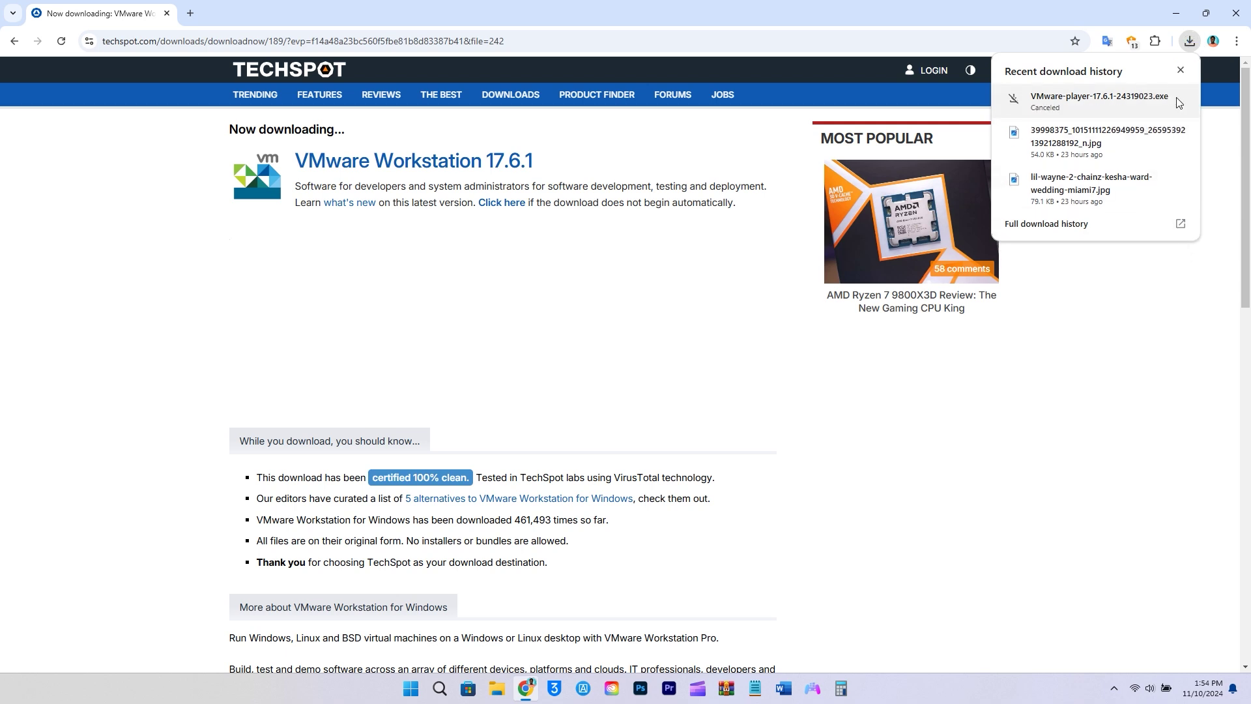
key(ctrl+t)
Search 'kali linux download' and start the 64-bit installer download from Get Kali's Installer Images.
click(476, 264)
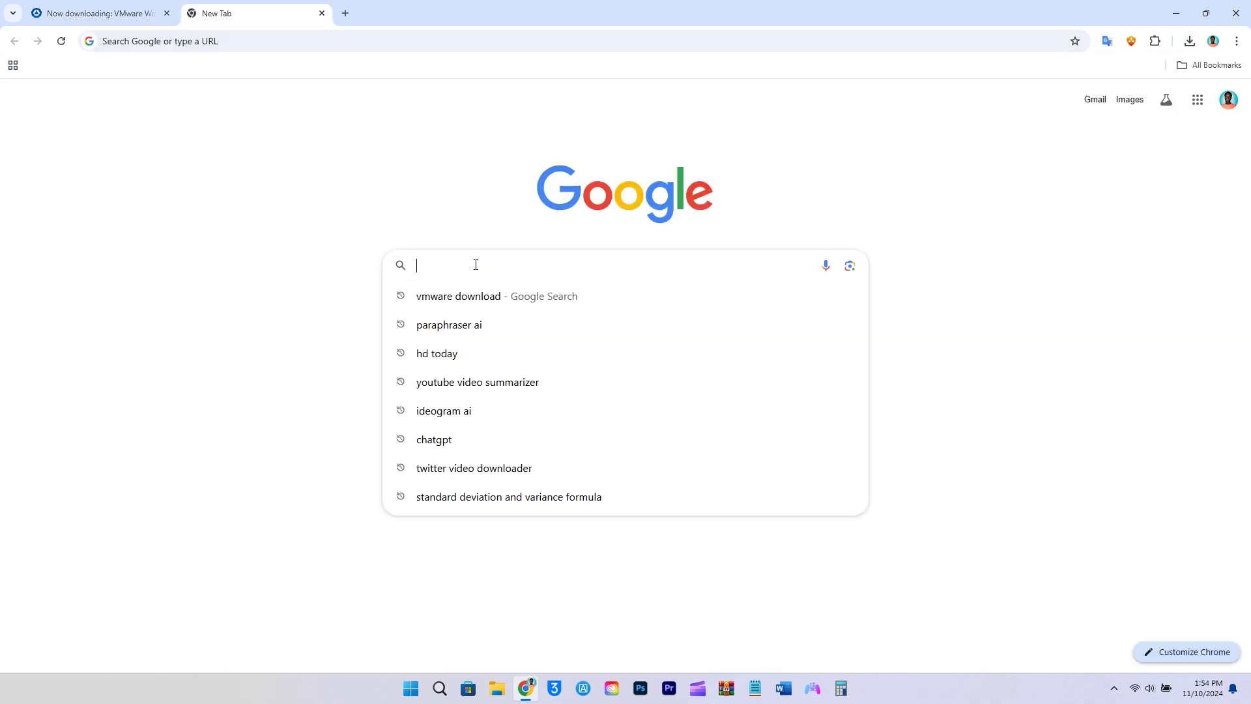
text(kali)
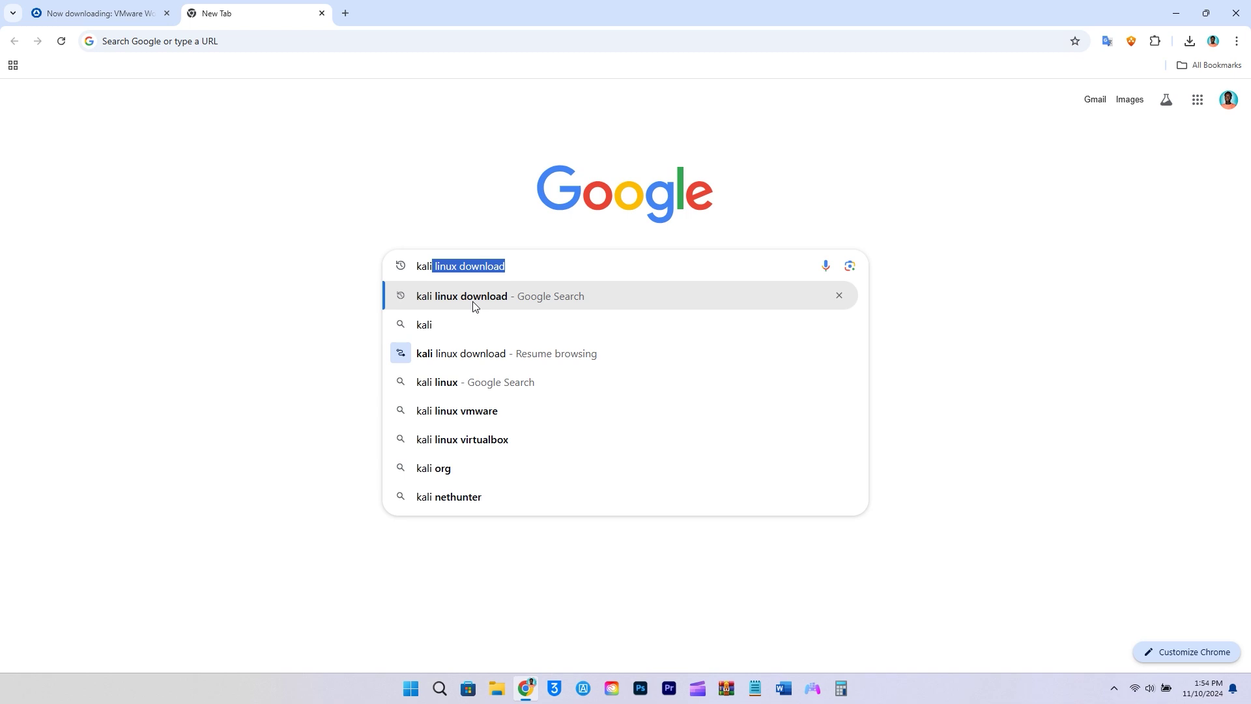
click(476, 307)
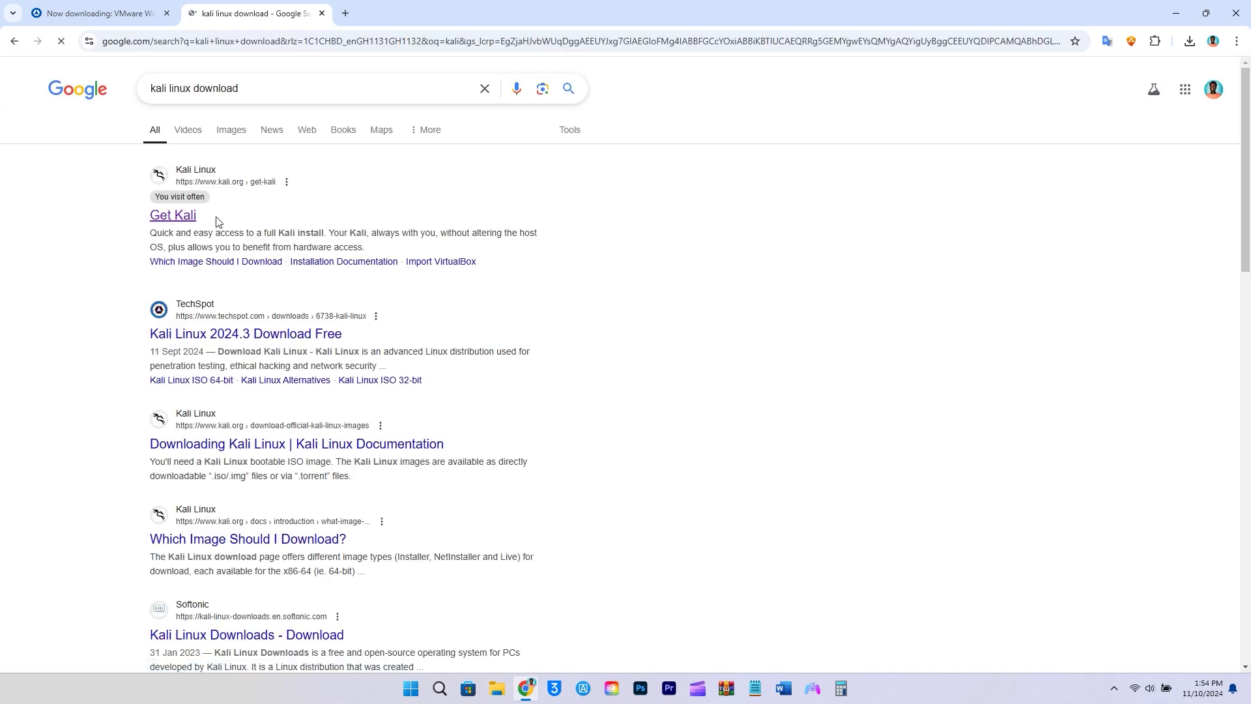
click(183, 222)
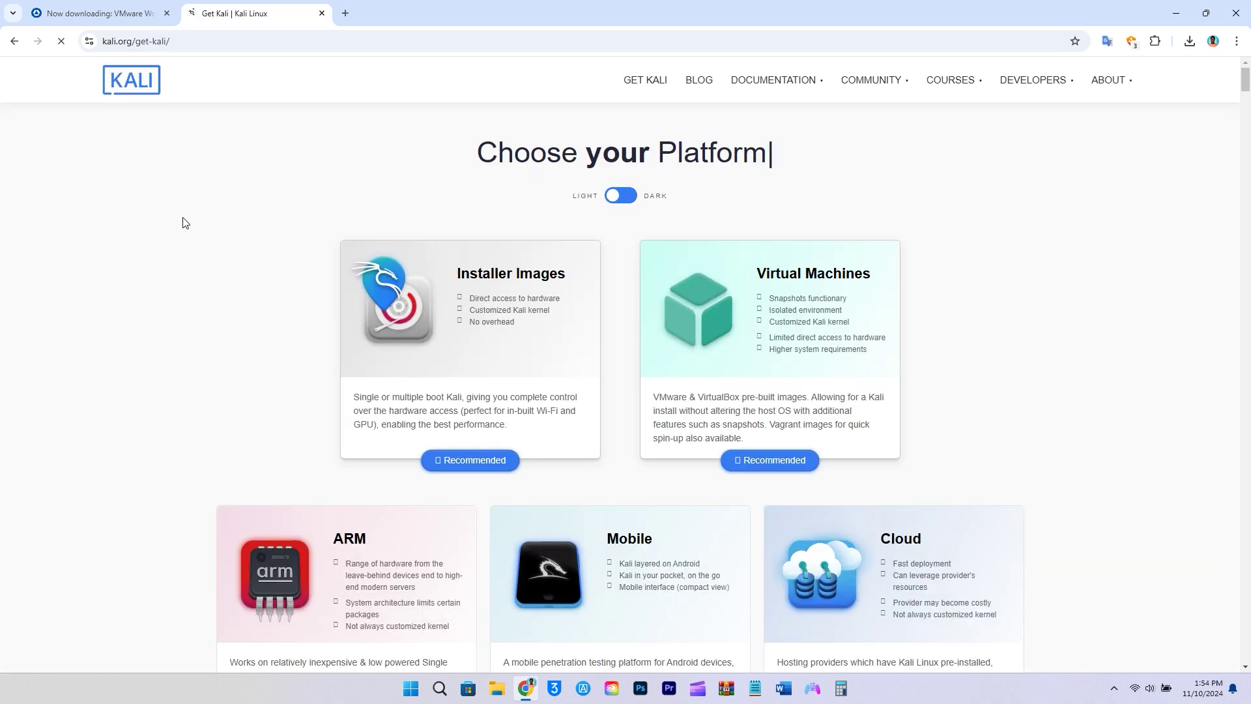
click(494, 282)
scroll(494, 282, down, 2)
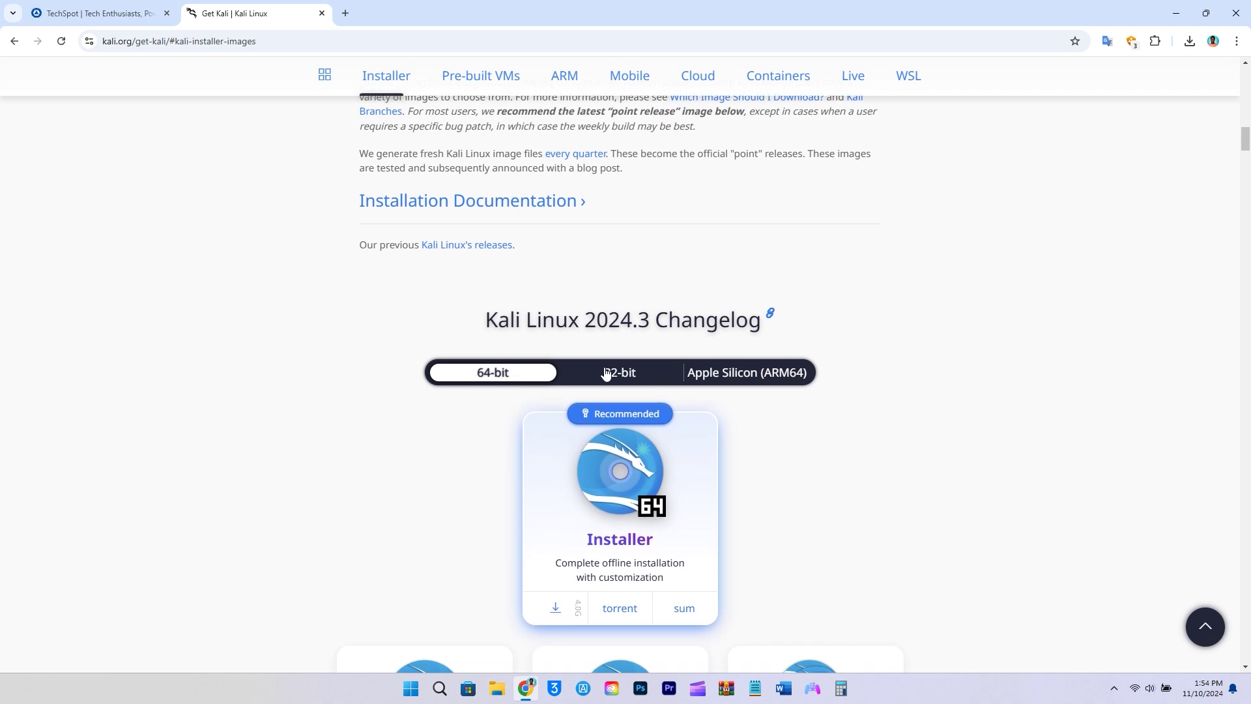
scroll(816, 399, down, 3)
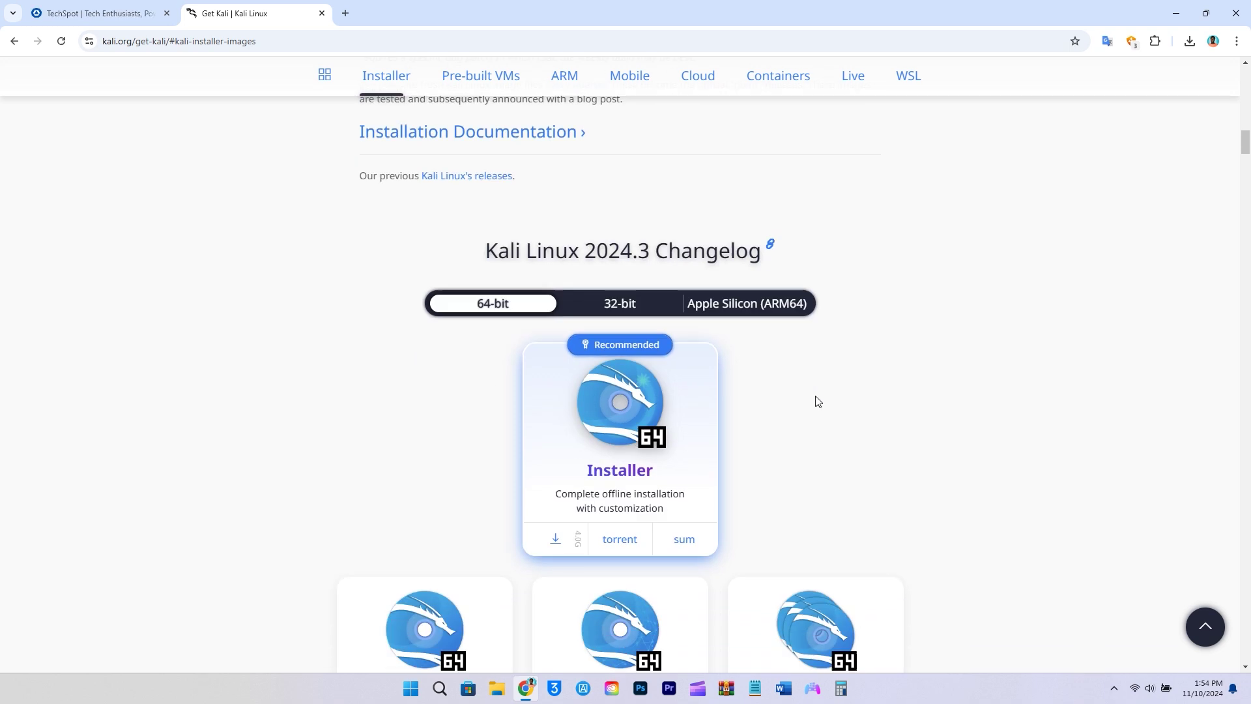
click(554, 411)
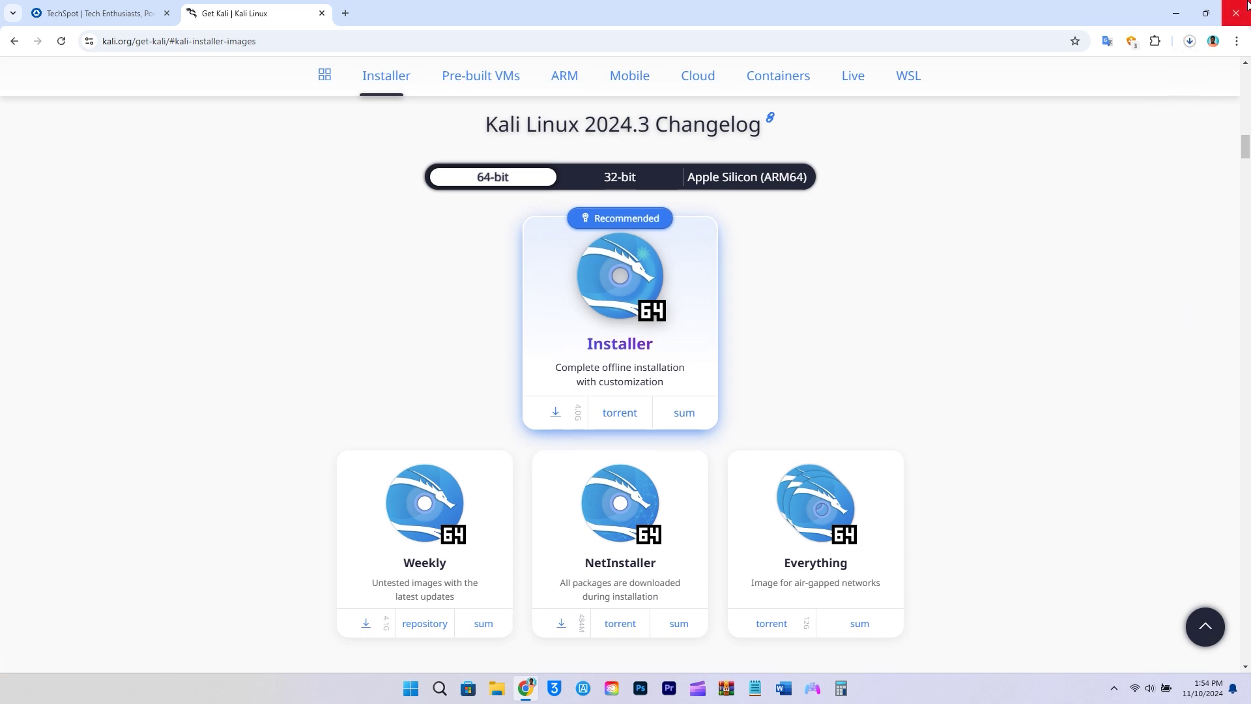
Cancel the Kali ISO download, dismiss the downloads list, and minimise Chrome.
click(1190, 42)
mouse_move(1168, 115)
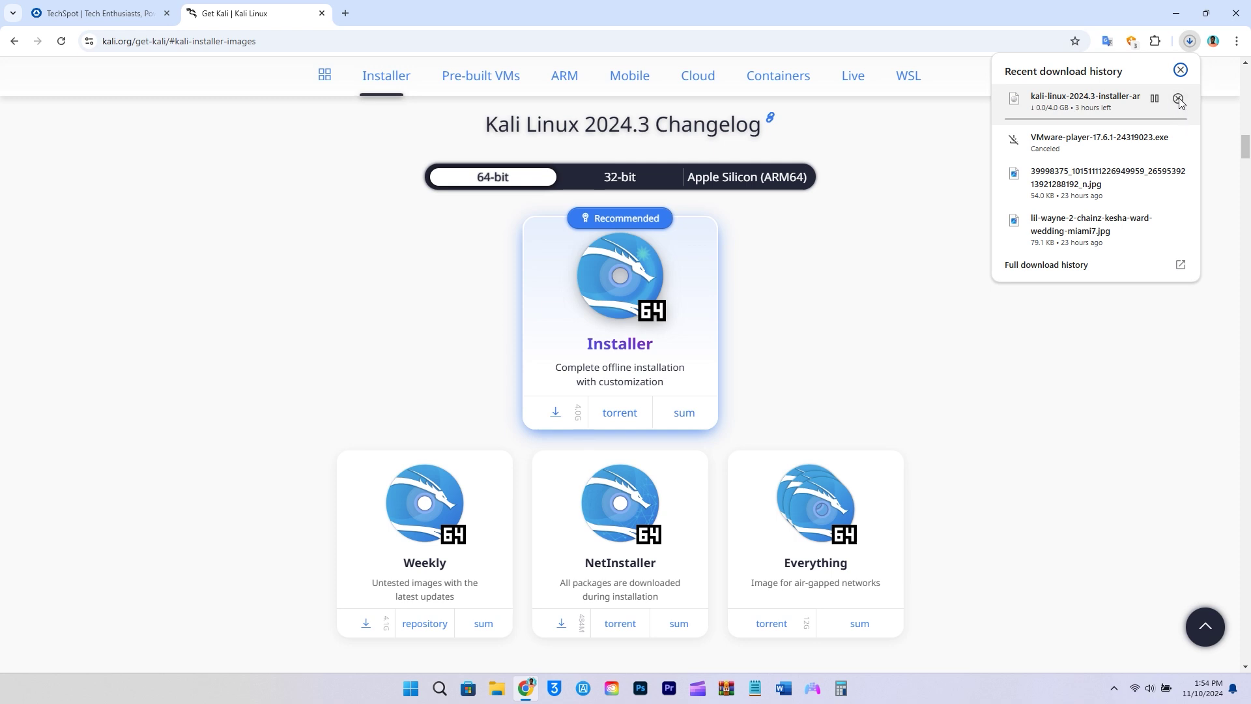
click(1178, 99)
click(1054, 410)
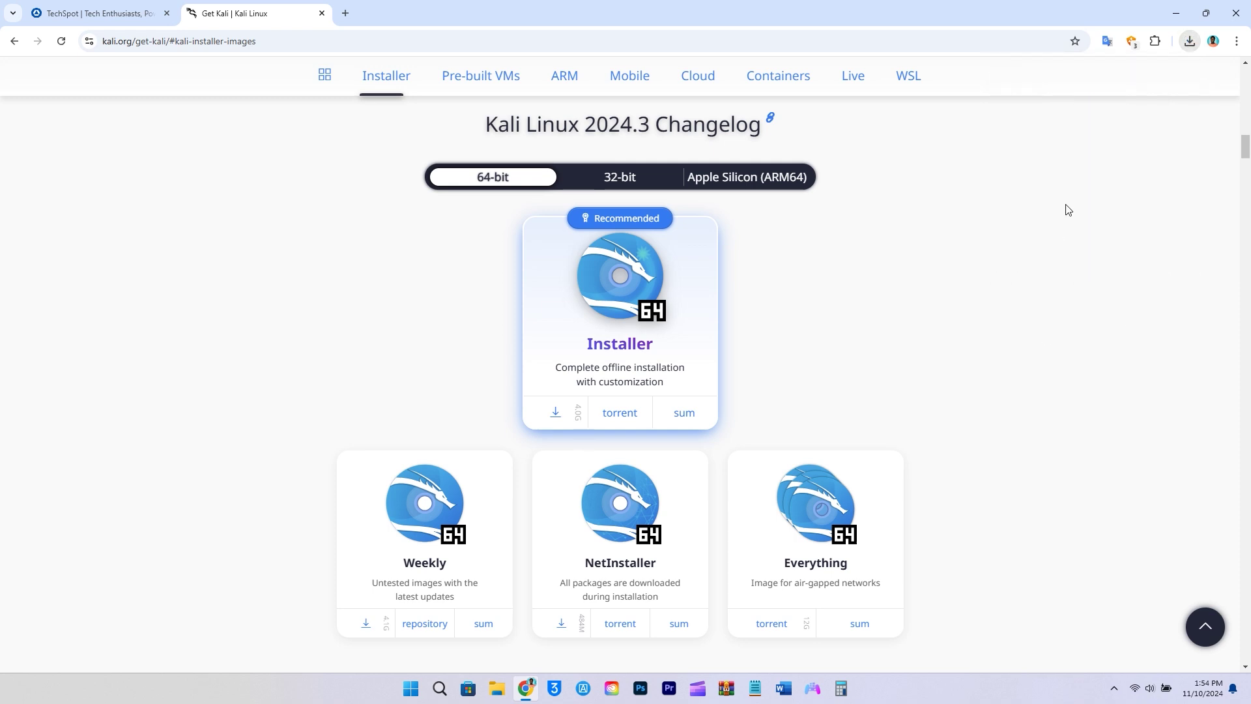
click(1176, 13)
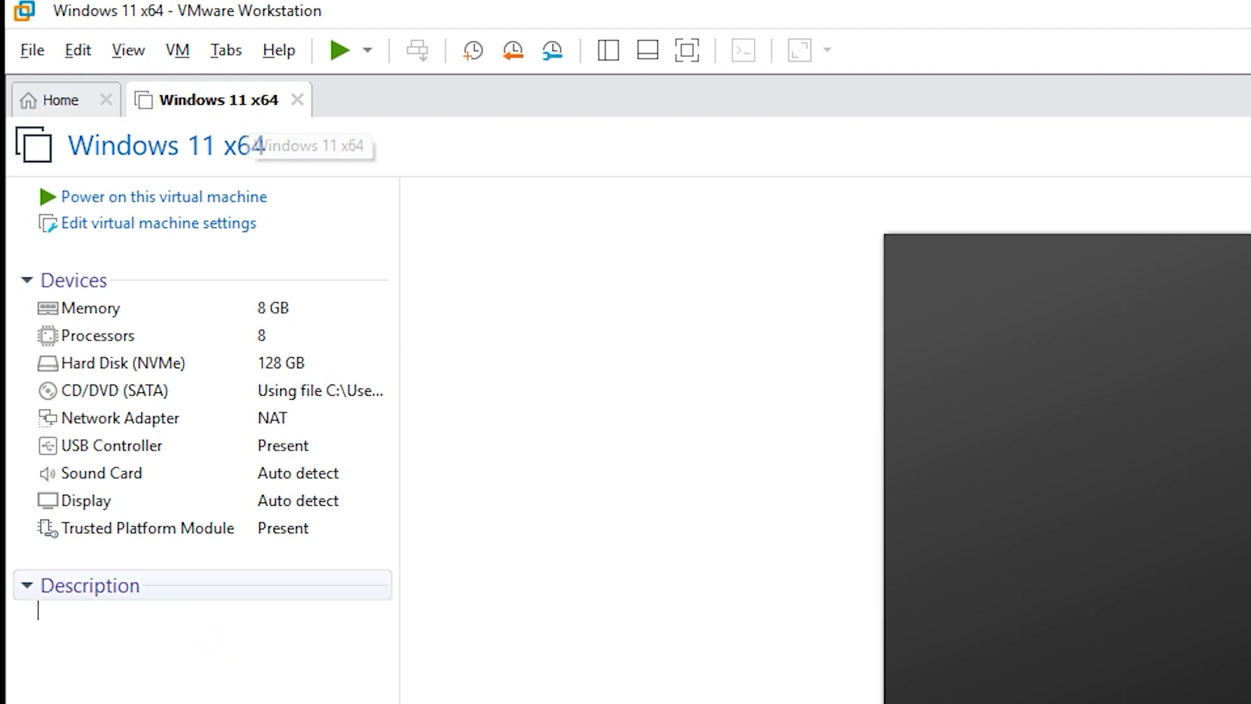
Start a Typical new VM using the Desktop's kali-linux-2024.3-installer-amd64.iso as installer disc image.
click(33, 50)
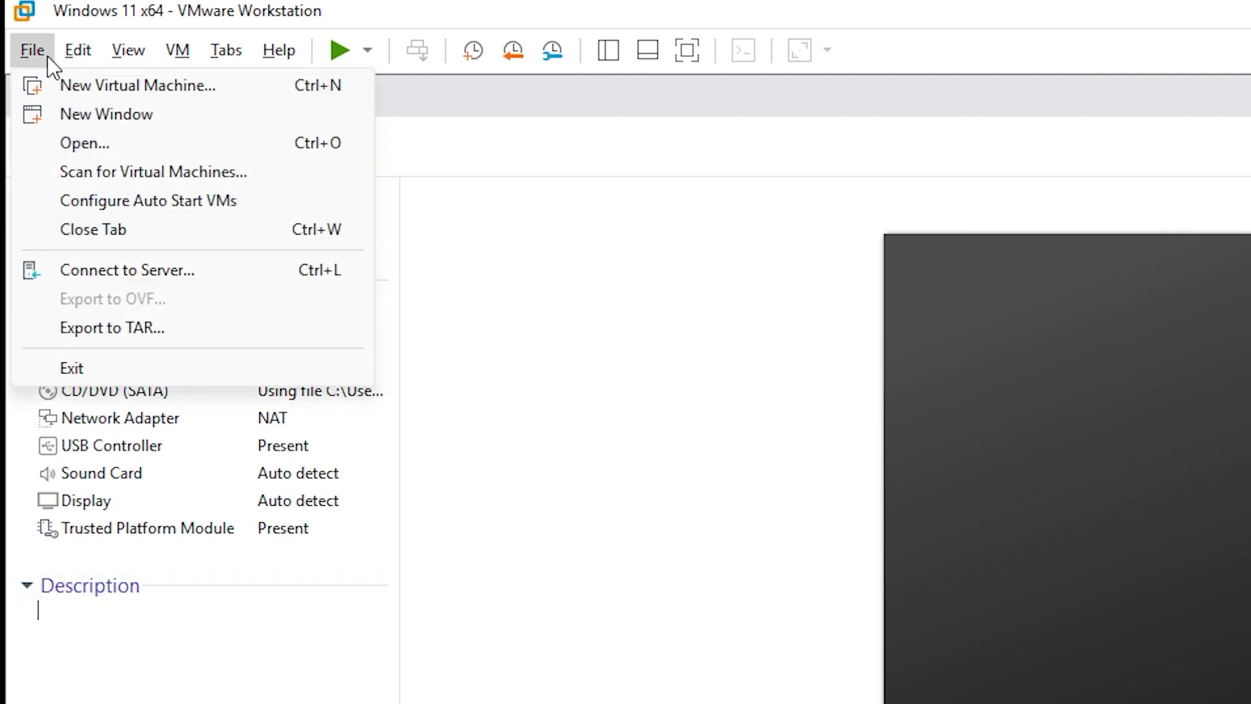
click(131, 82)
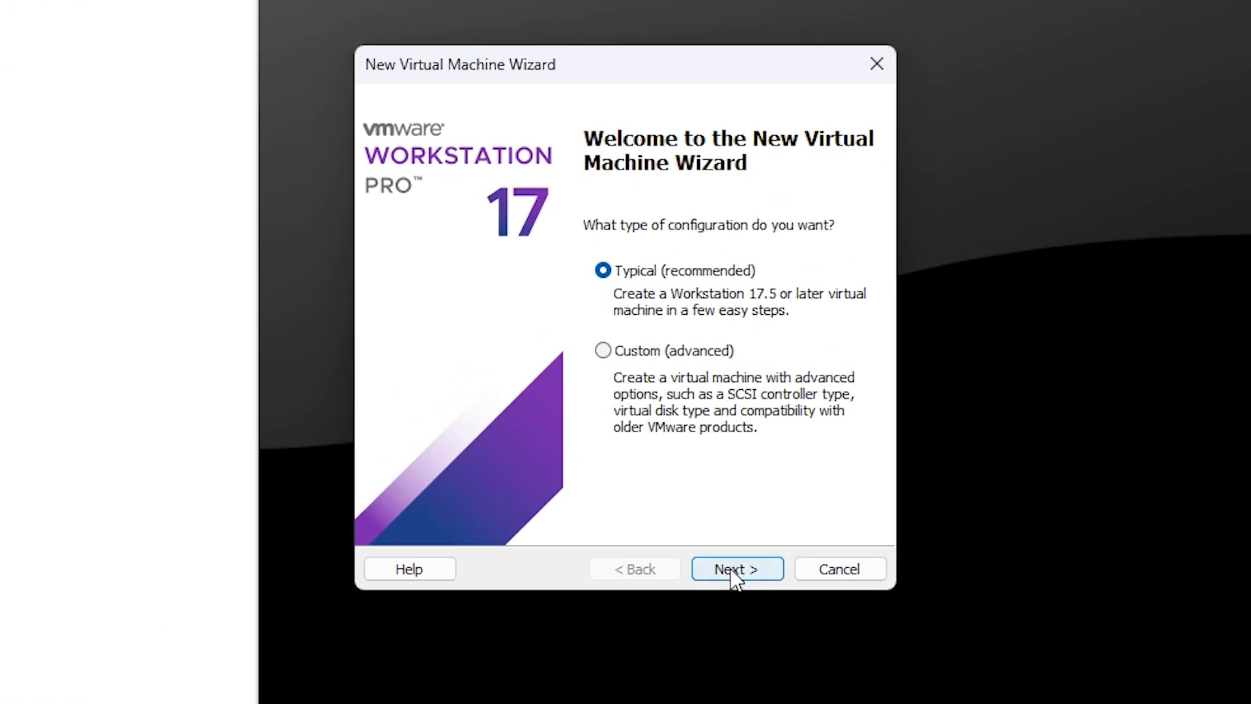
click(698, 502)
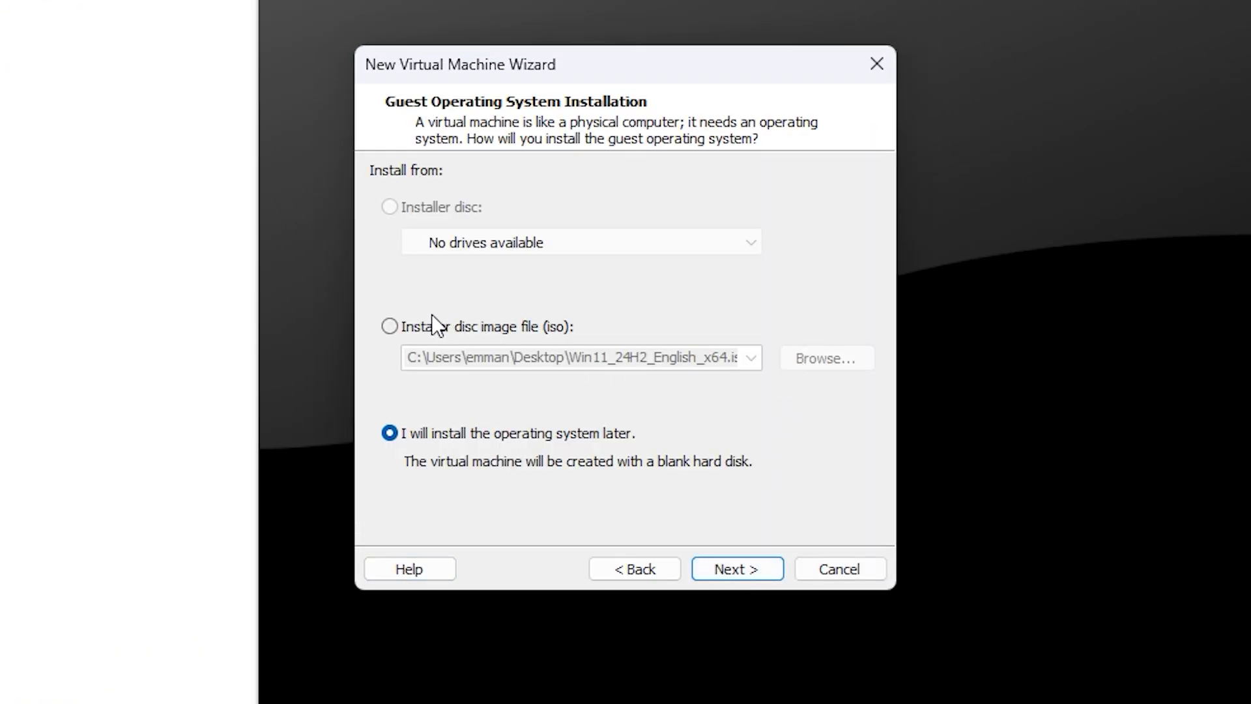
click(413, 326)
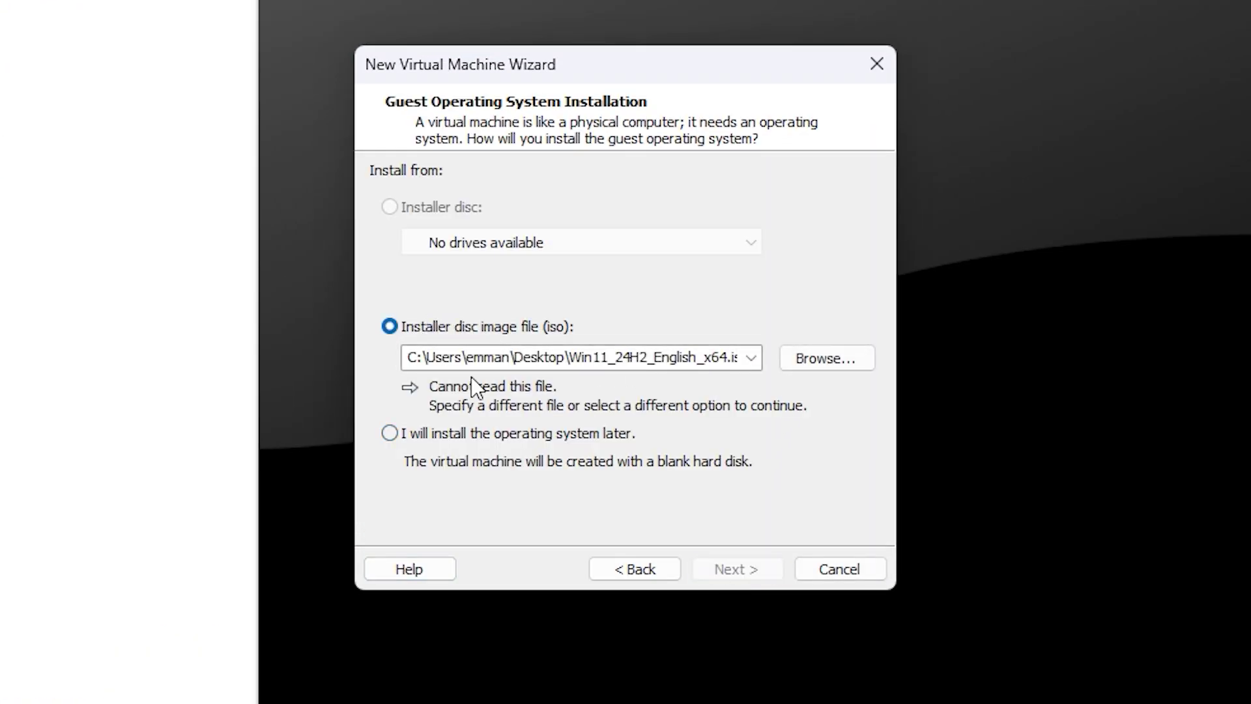
click(851, 358)
click(725, 326)
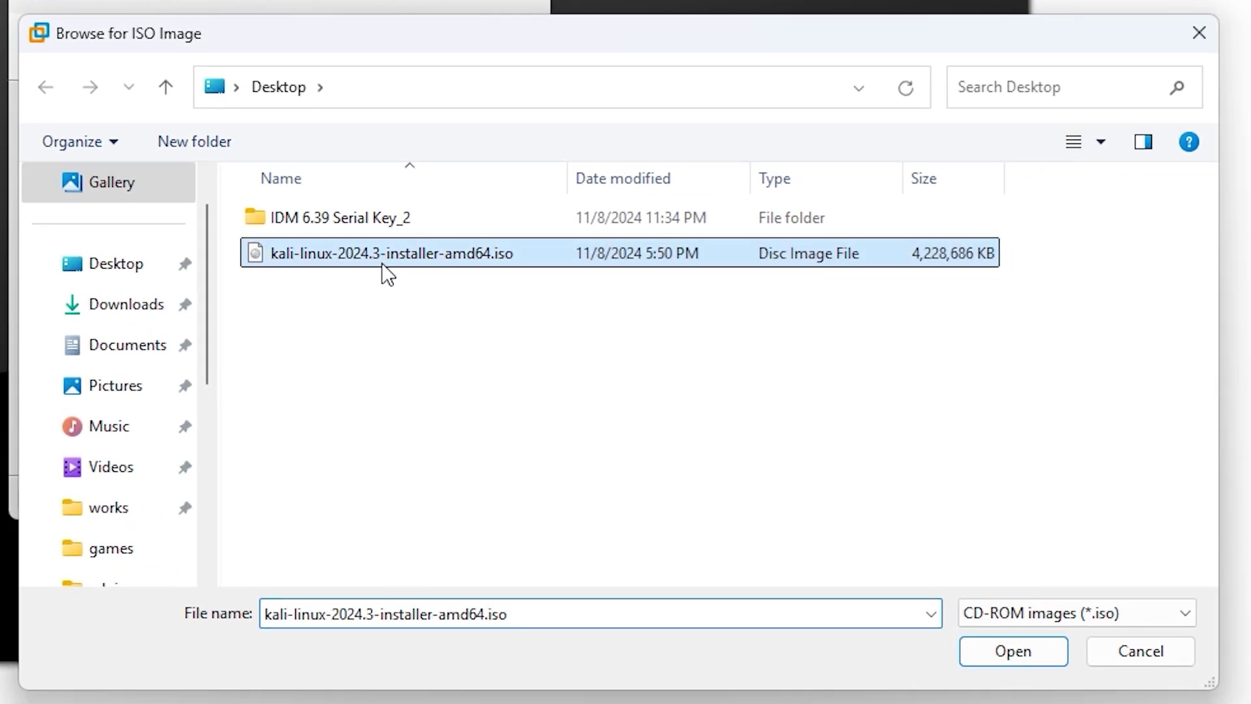
click(1008, 654)
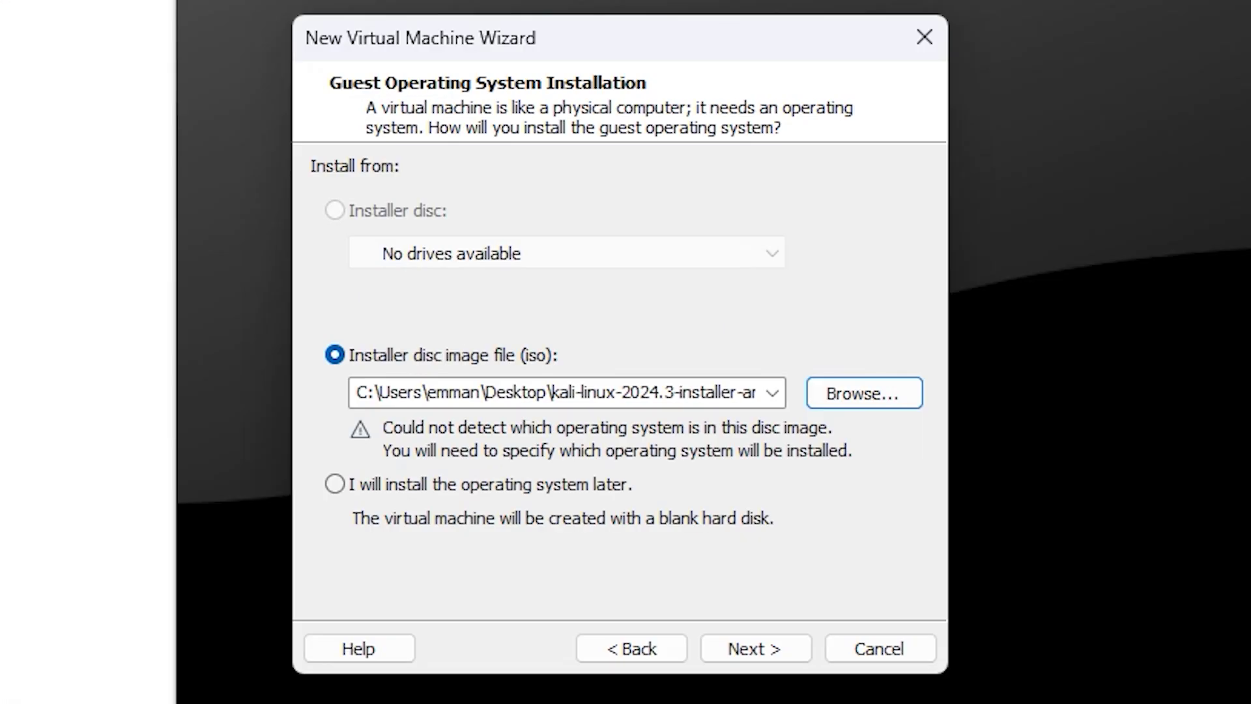
Choose Linux as the guest OS with version Ubuntu 64-bit.
click(780, 644)
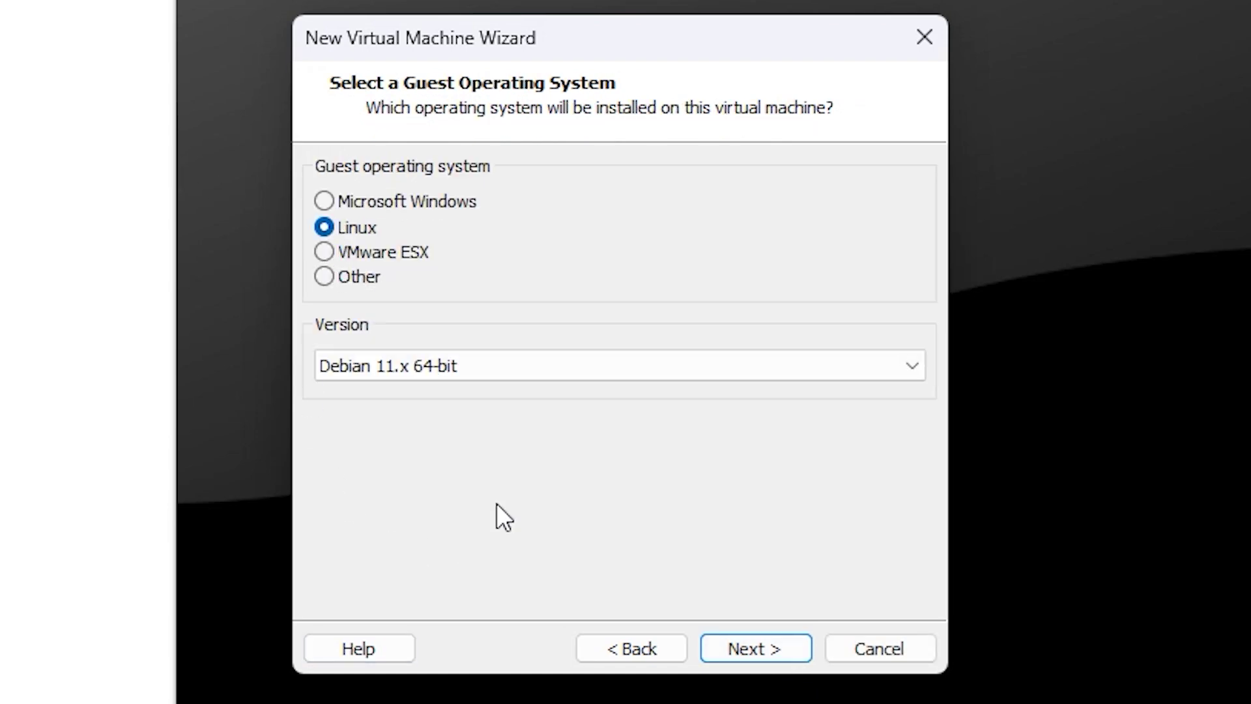
click(542, 365)
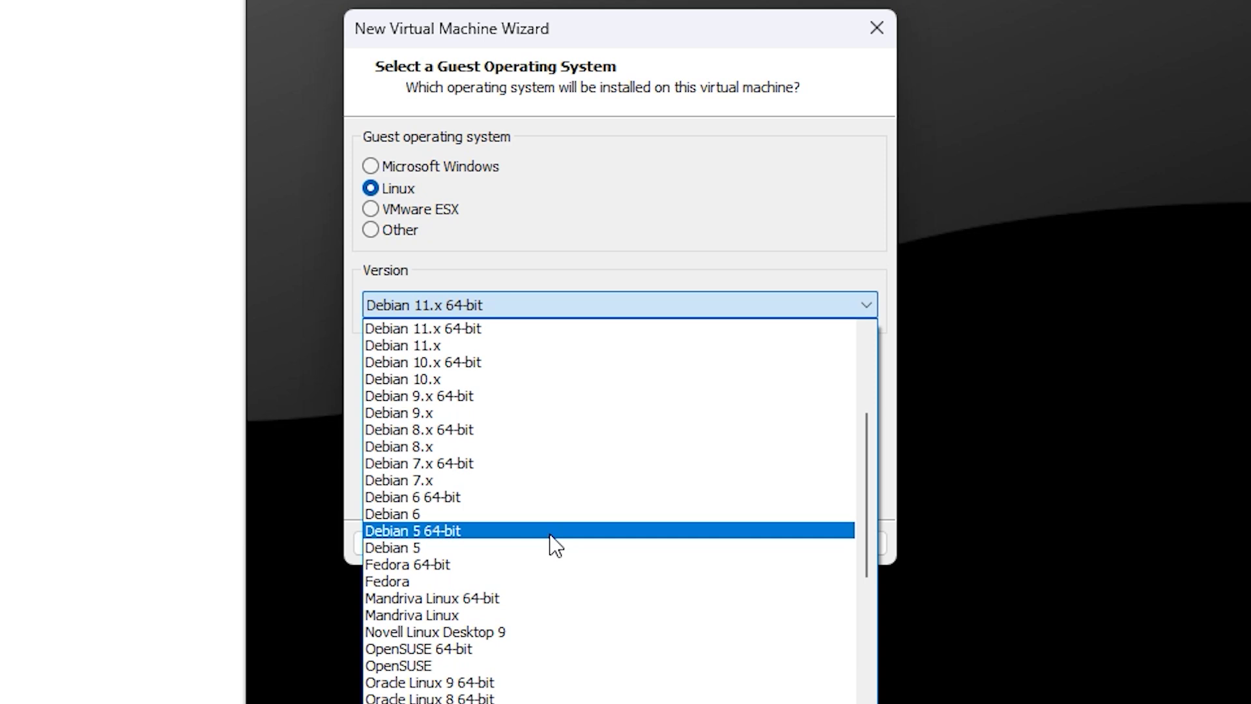
scroll(553, 544, down, 9)
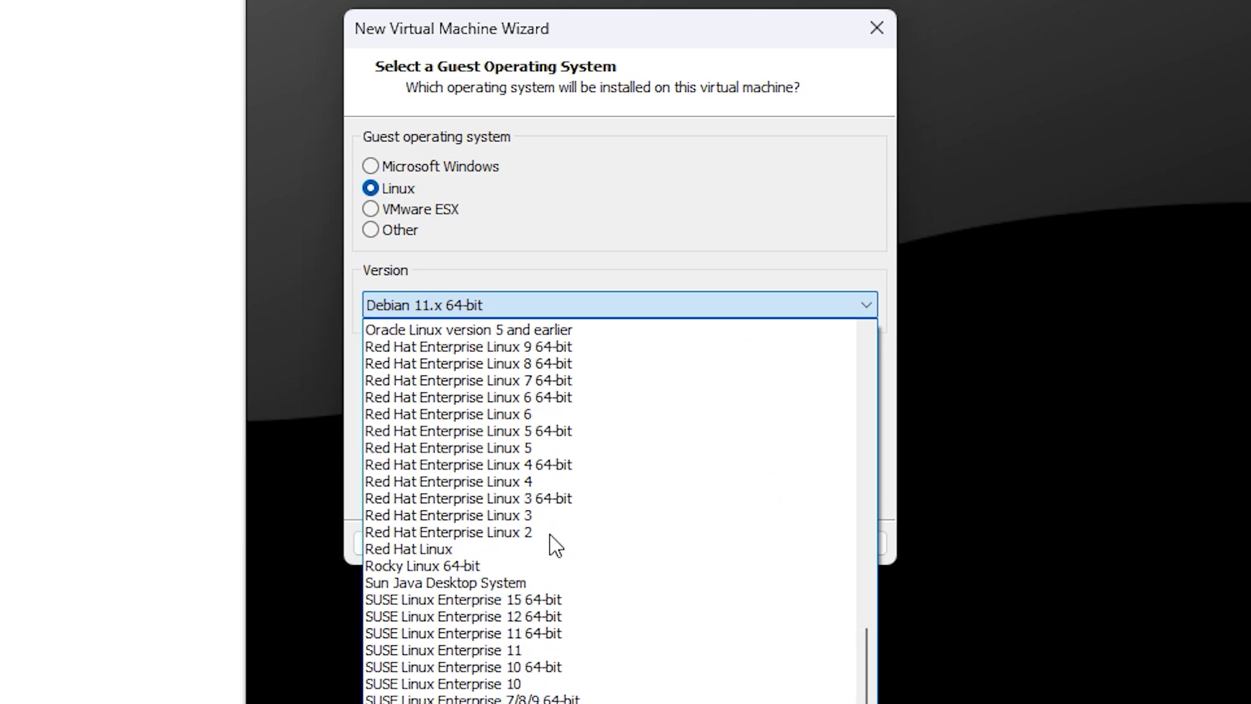
scroll(555, 545, down, 4)
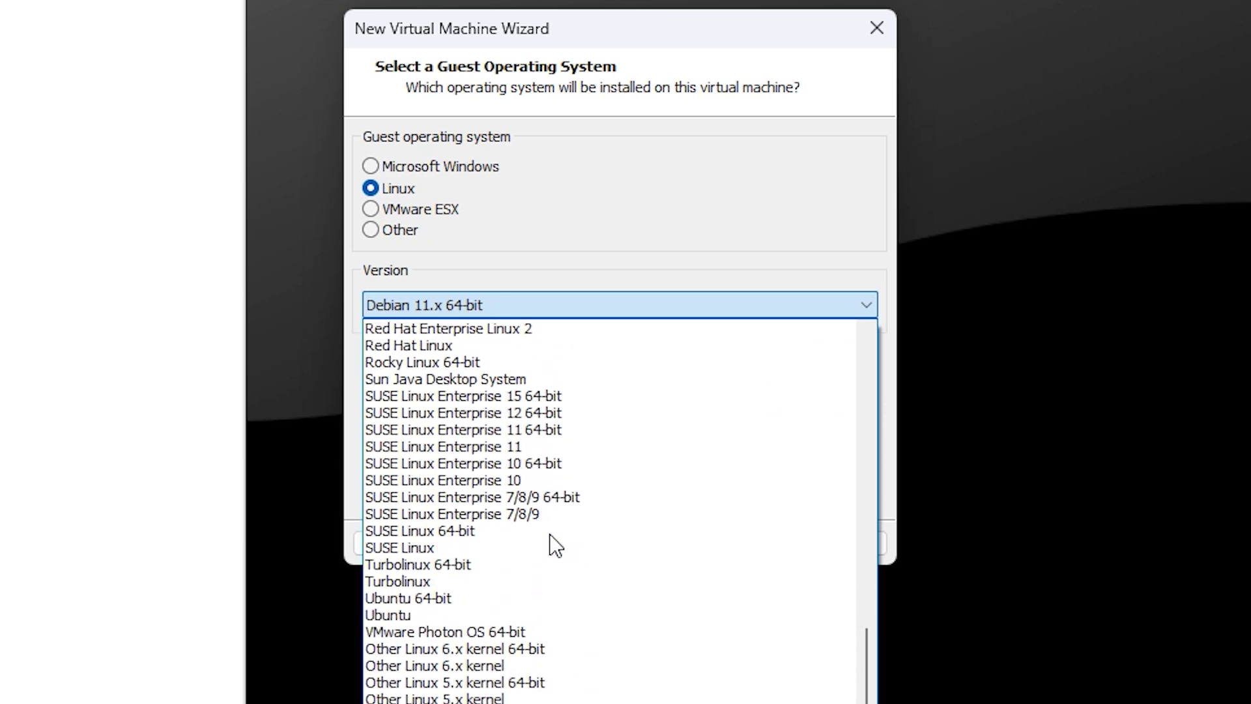
click(435, 599)
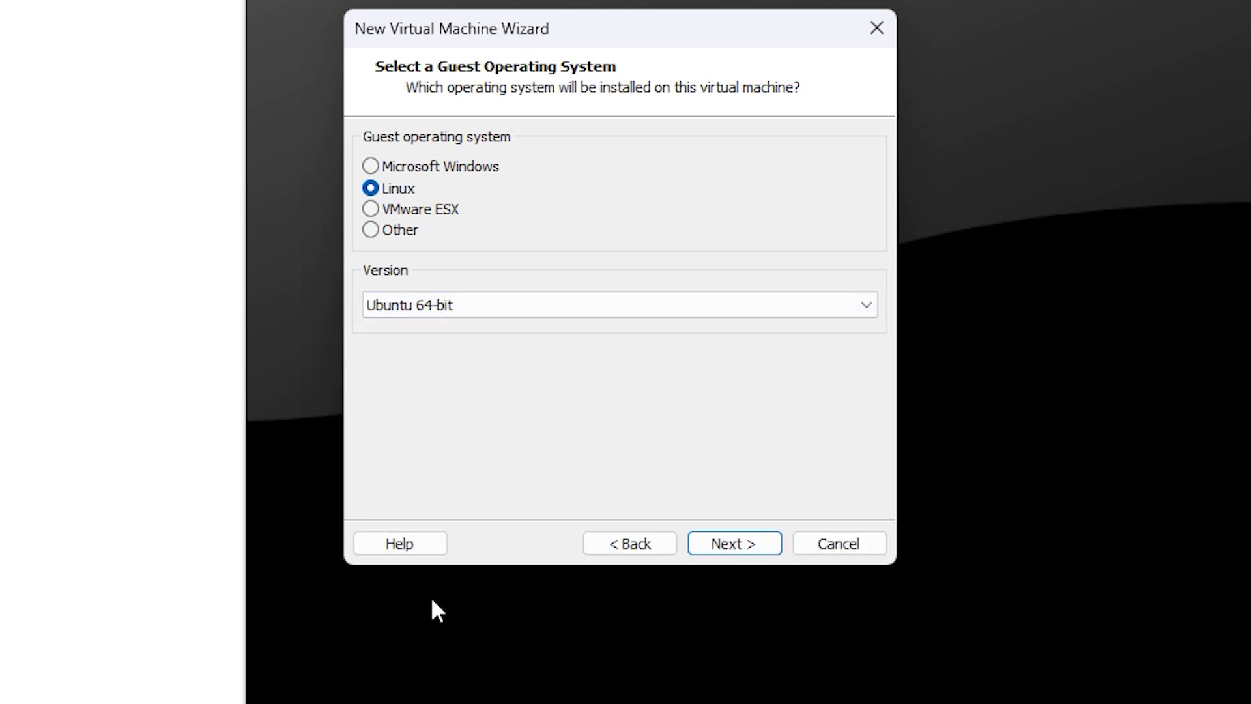
Name the virtual machine KALI LINUX.
click(735, 547)
click(502, 171)
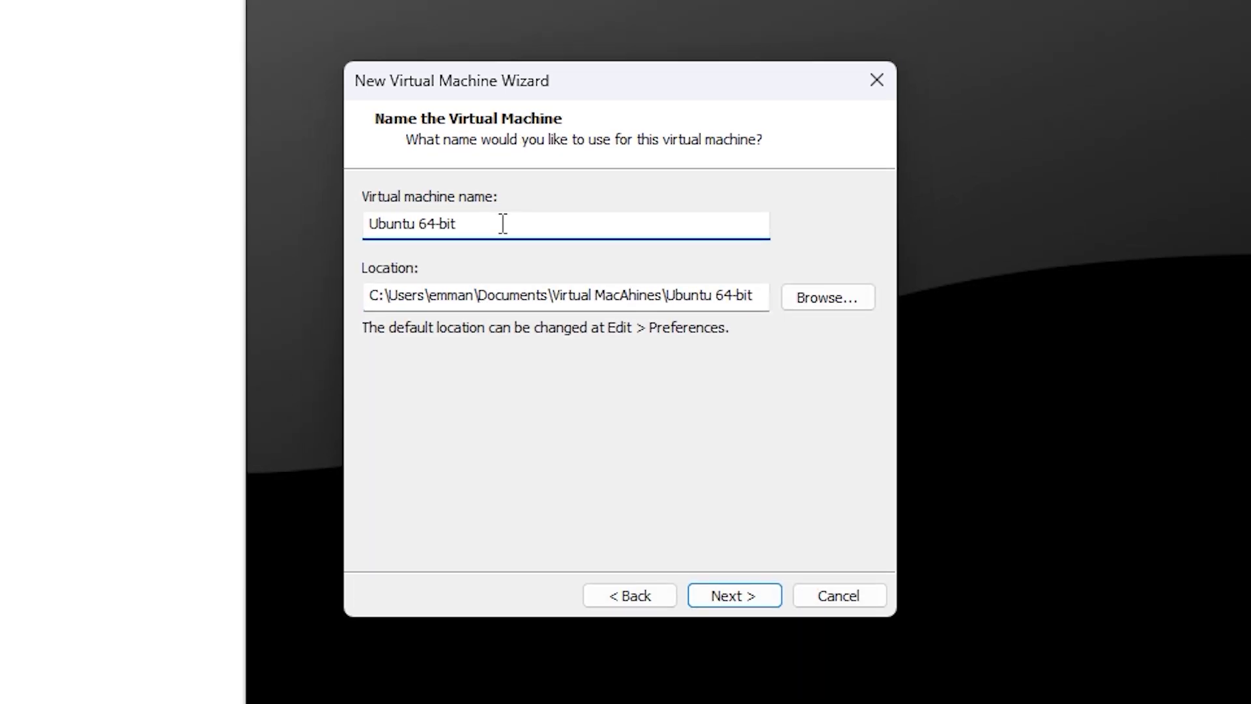
key(ctrl+a)
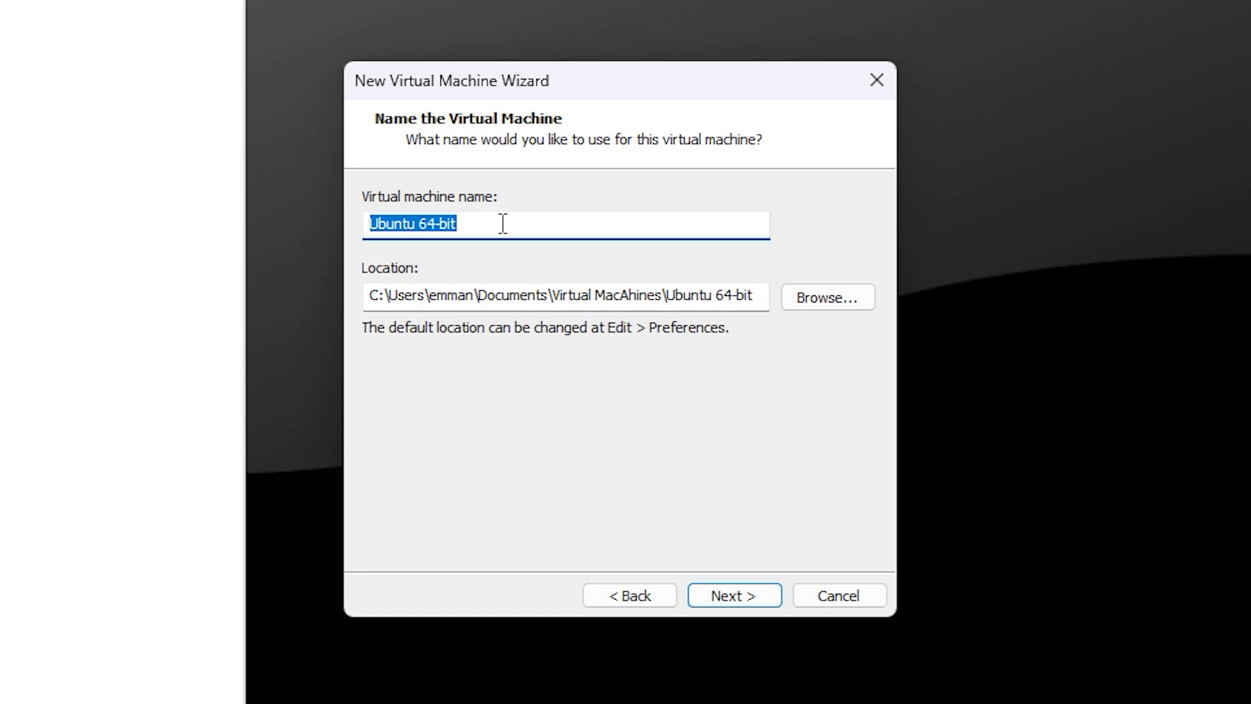
text(LA)
key(BackSpace)
key(BackSpace)
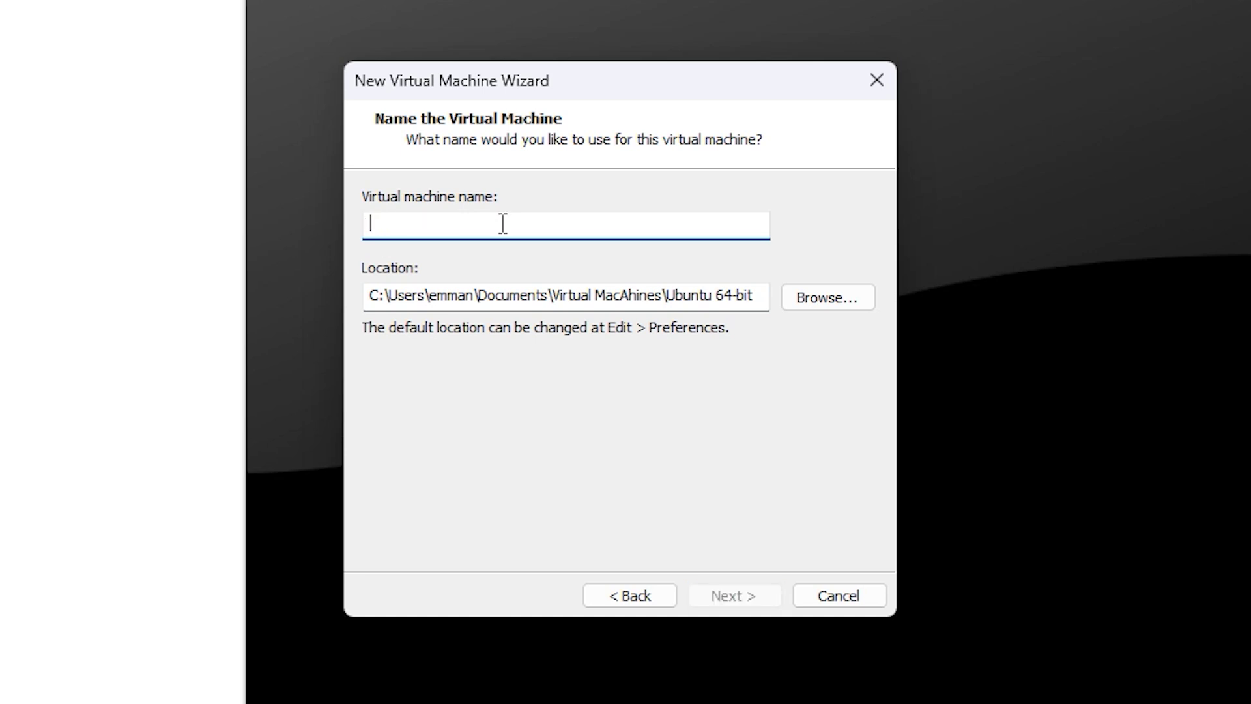
text(KALI L)
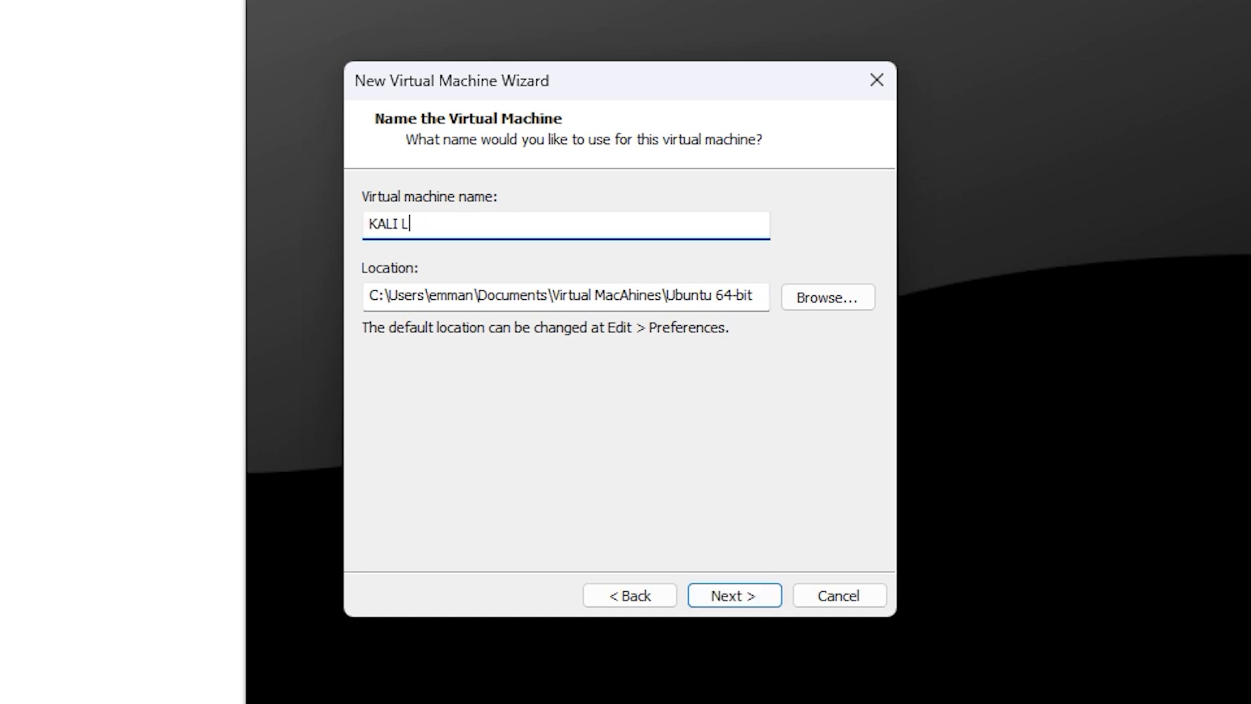
text(INUX)
Set its location to a new folder KALI LINUX UBUNTU on Local Disk (D:).
click(827, 297)
scroll(623, 324, down, 1)
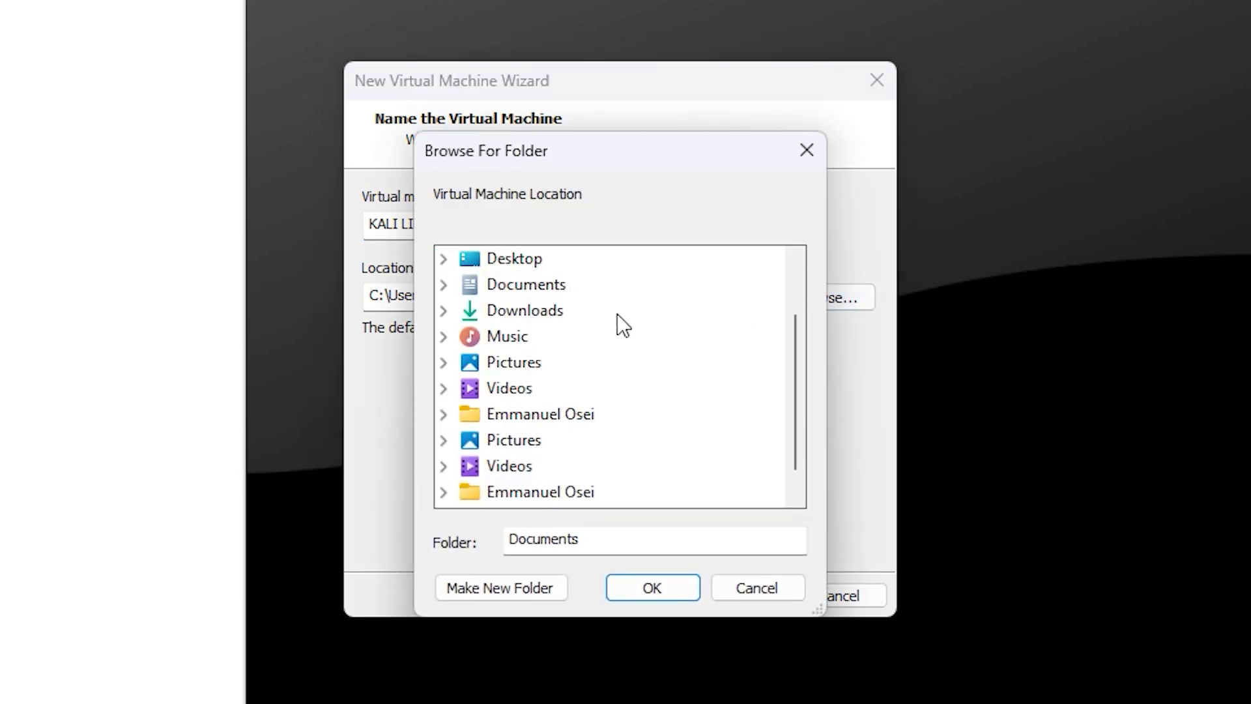
click(444, 414)
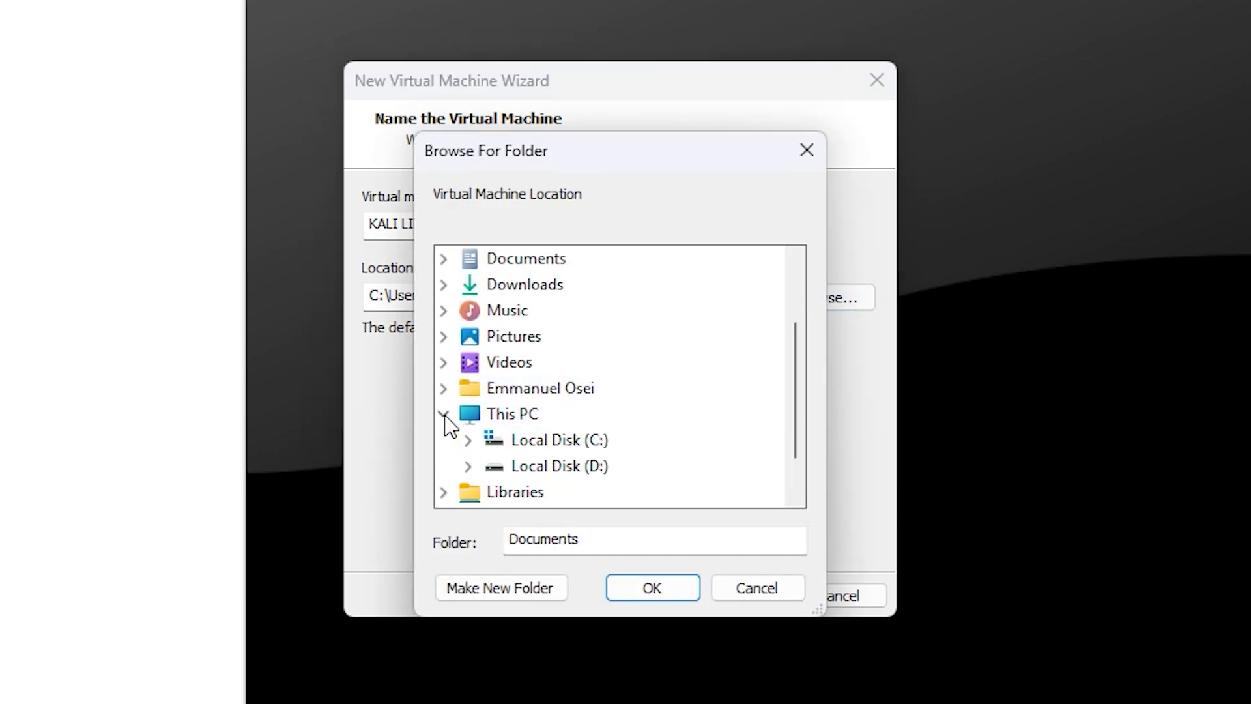
scroll(511, 408, down, 1)
double_click(511, 410)
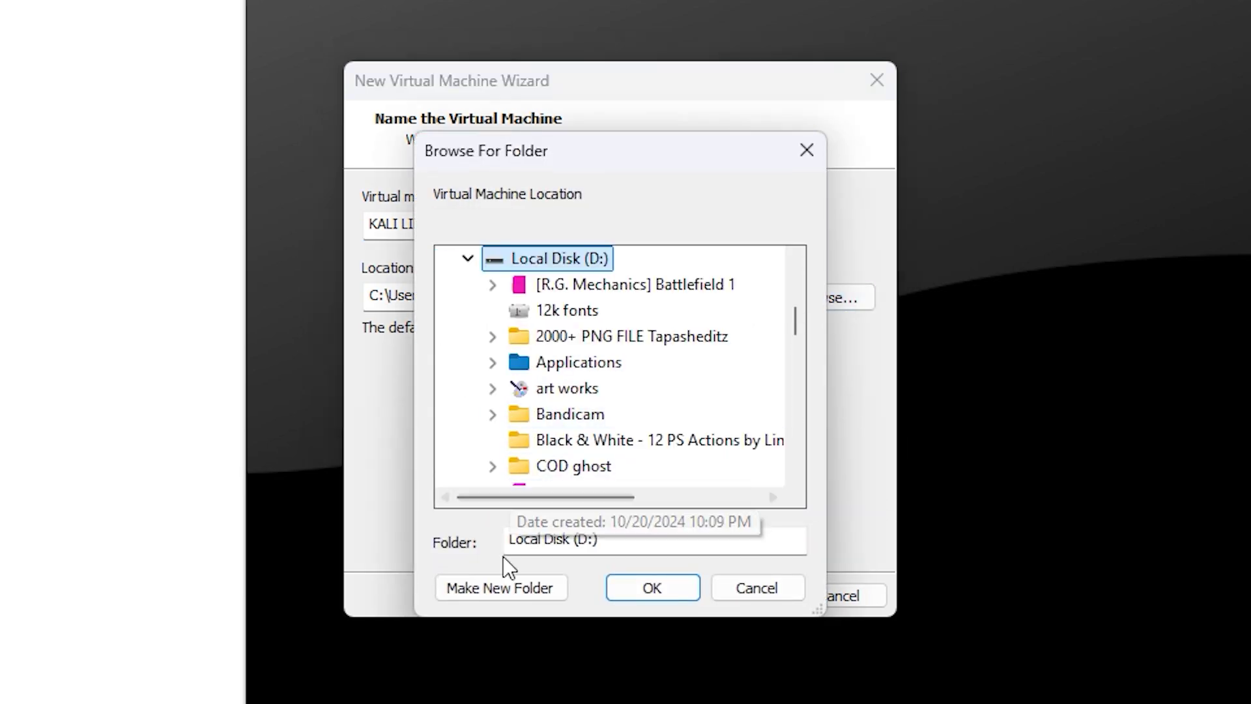
click(483, 587)
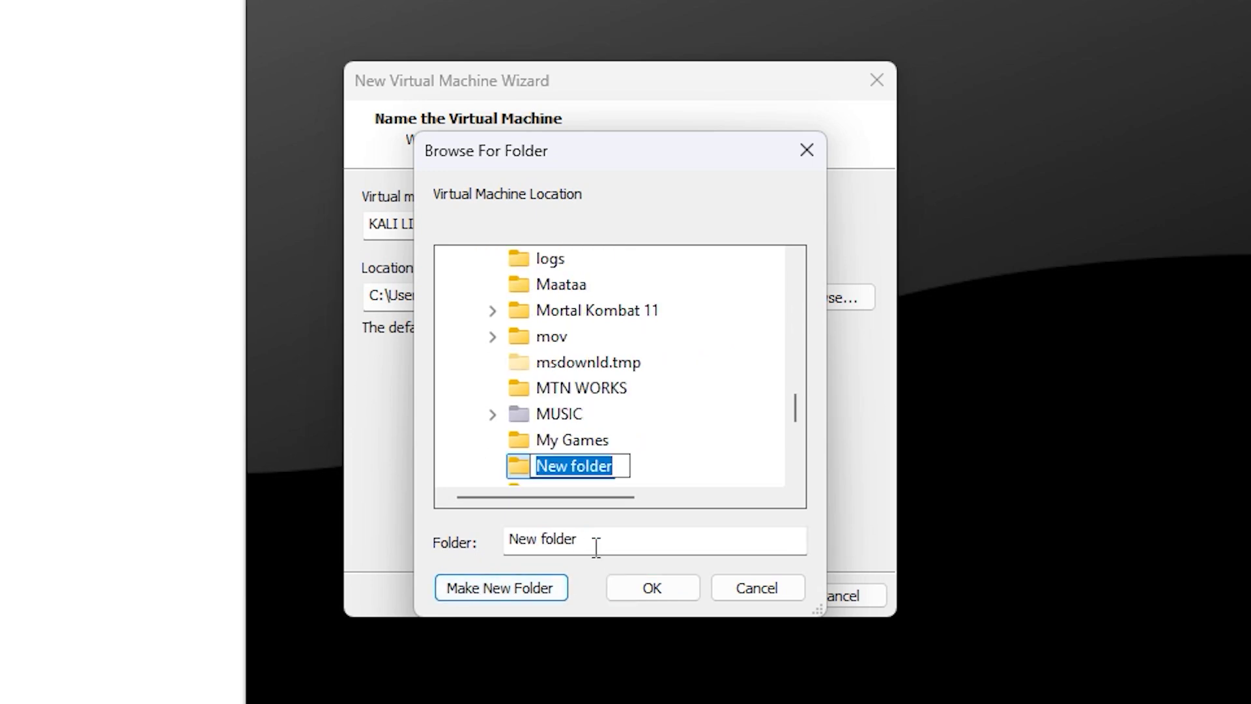
text(KAL)
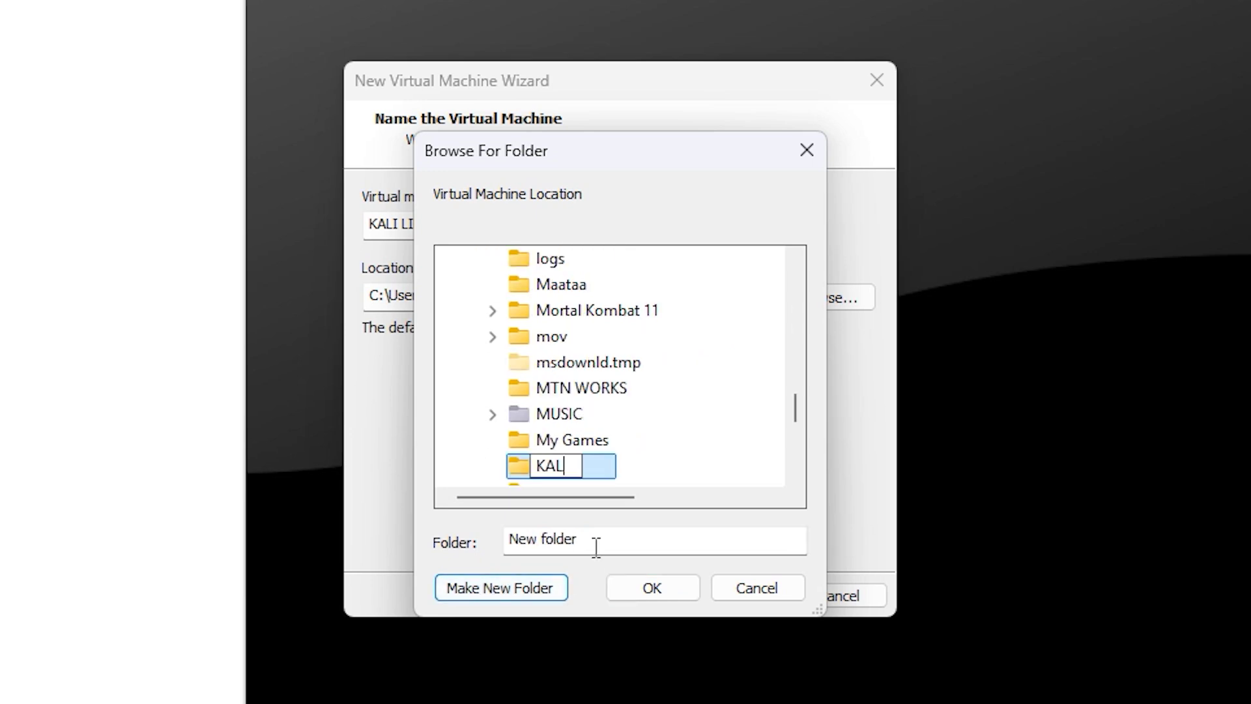
text(I LINUX)
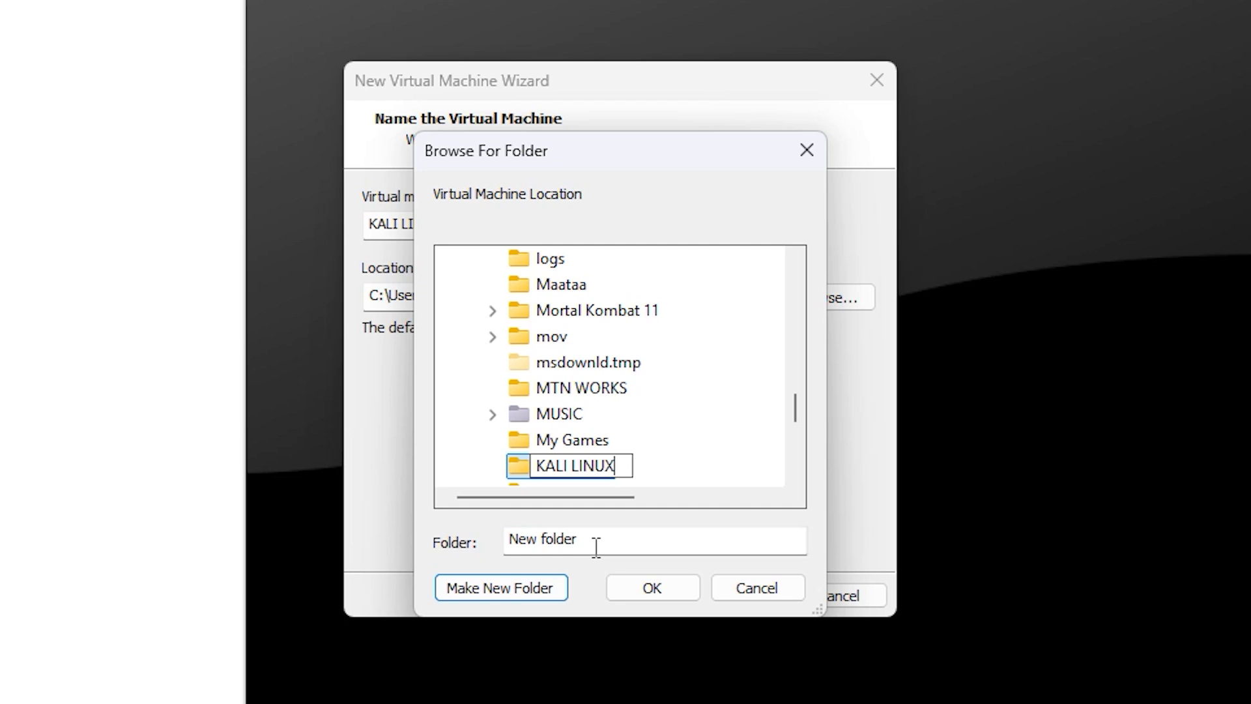
text( UBUNTU)
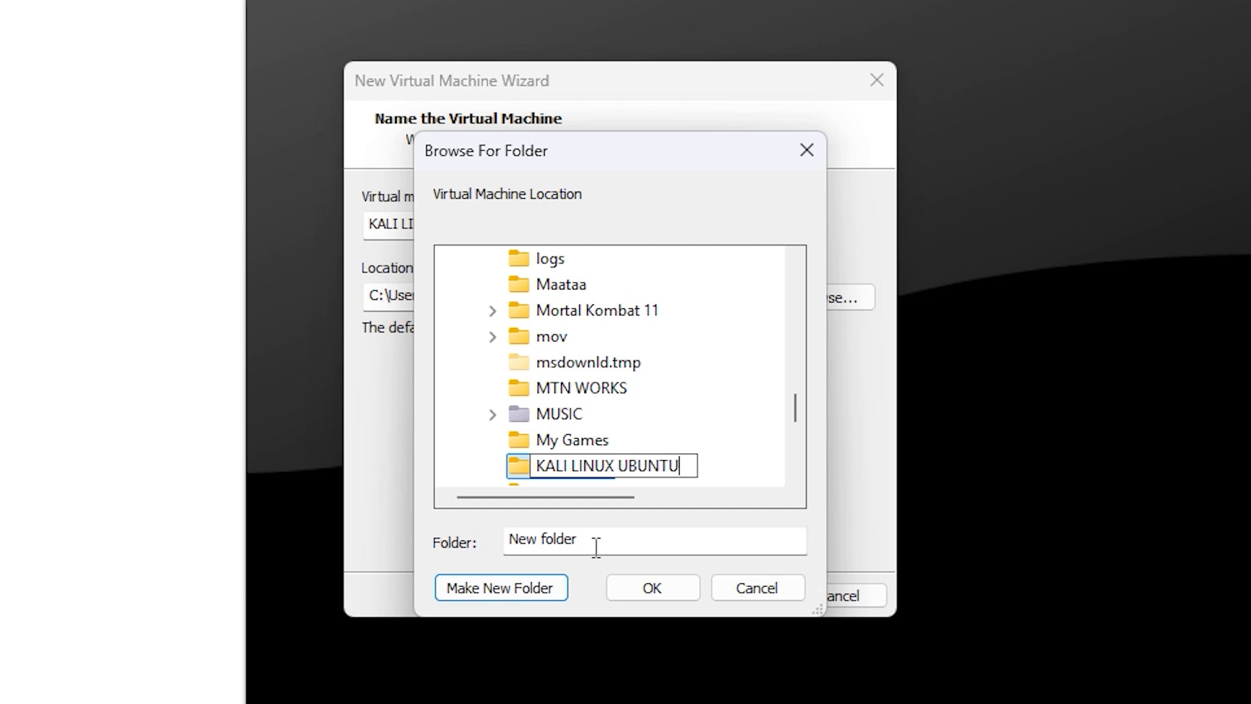
click(642, 585)
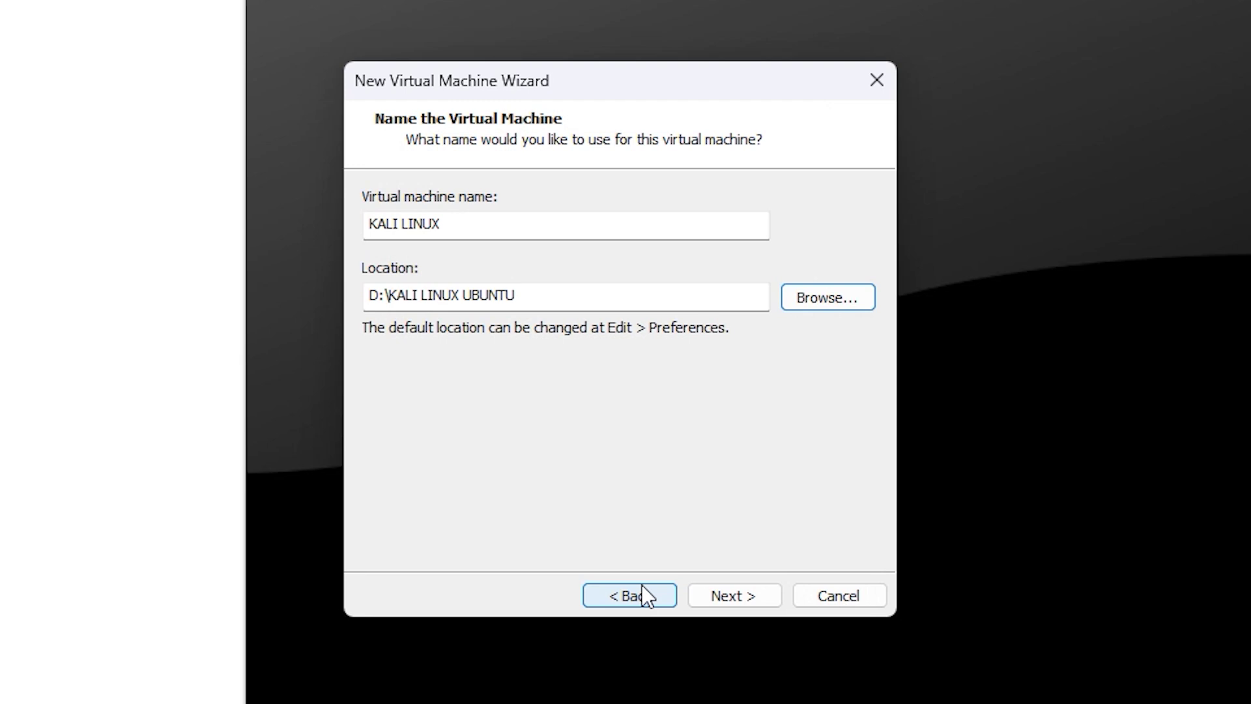
Set the maximum disk size to 40 GB and review the ready-to-create summary.
click(751, 590)
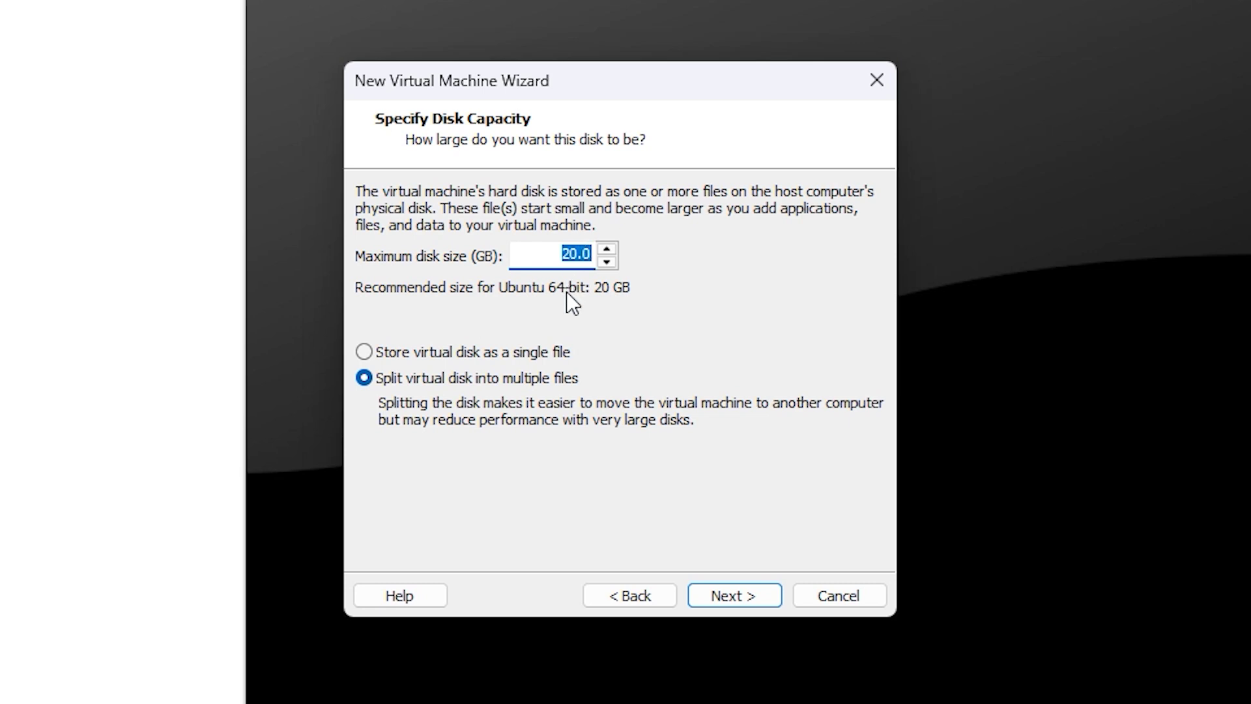
text(40)
click(736, 592)
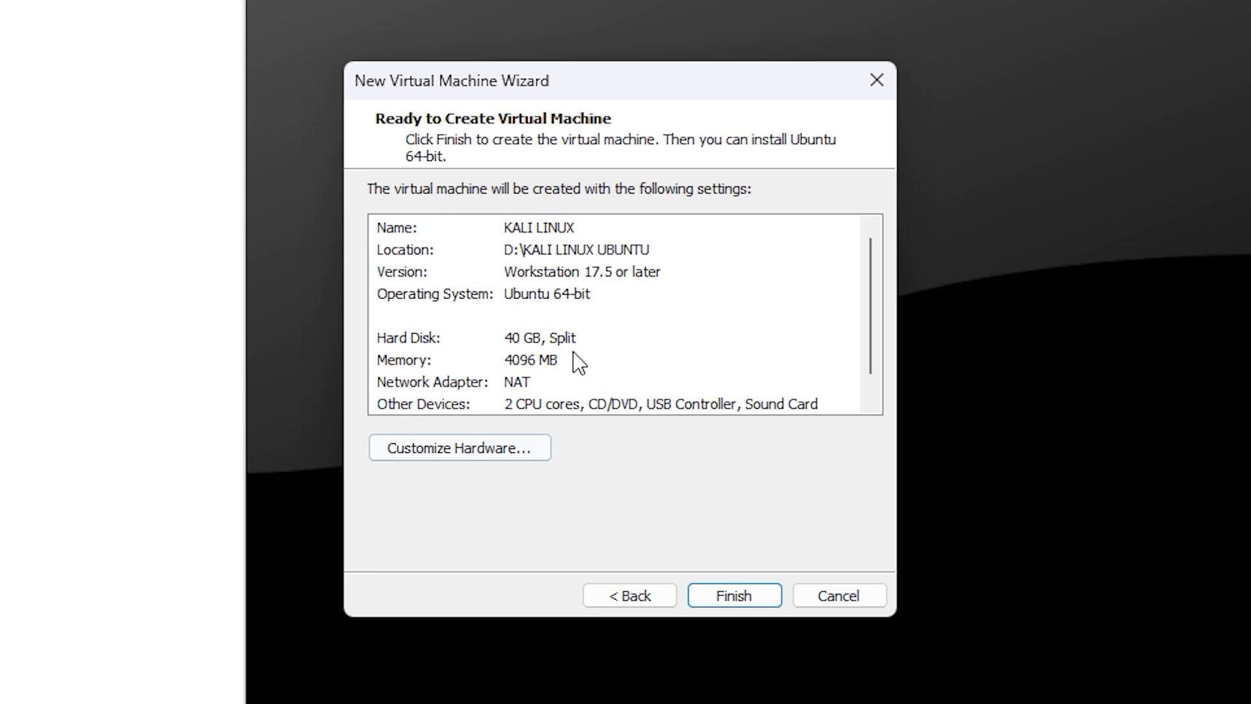
scroll(635, 322, down, 1)
scroll(640, 333, up, 1)
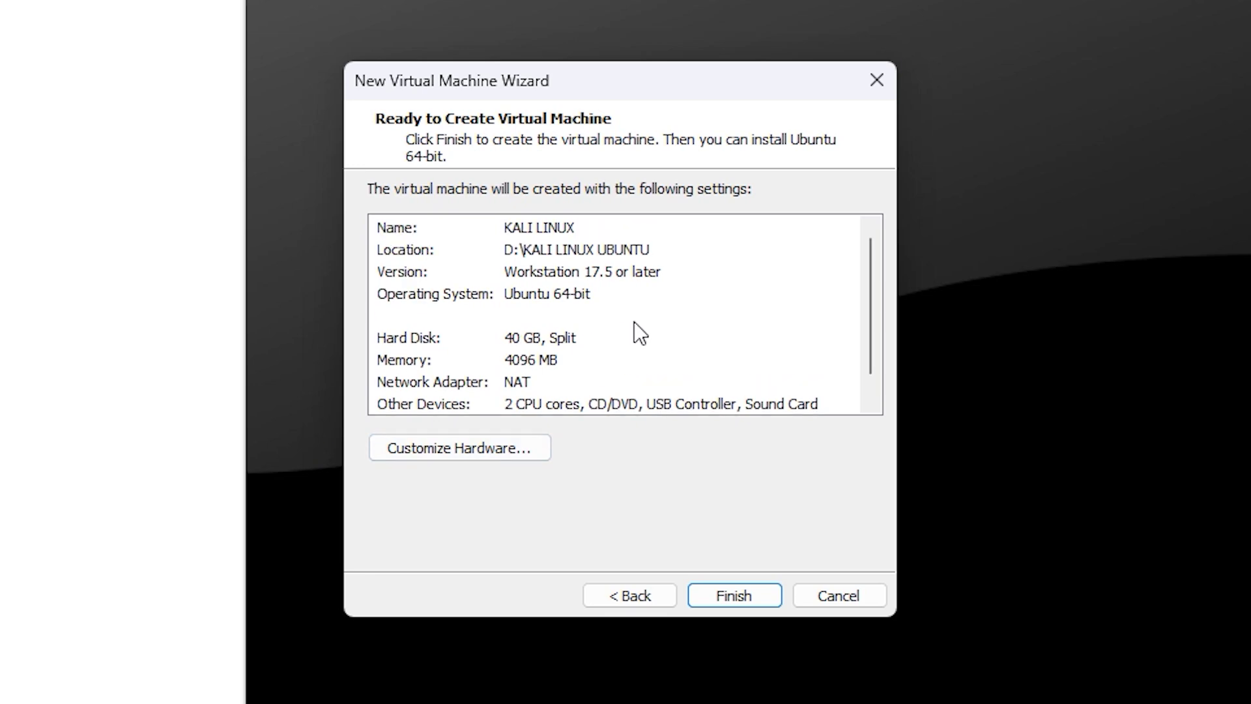
In Customize Hardware, set Processors to 4 with 2 cores per processor.
click(470, 447)
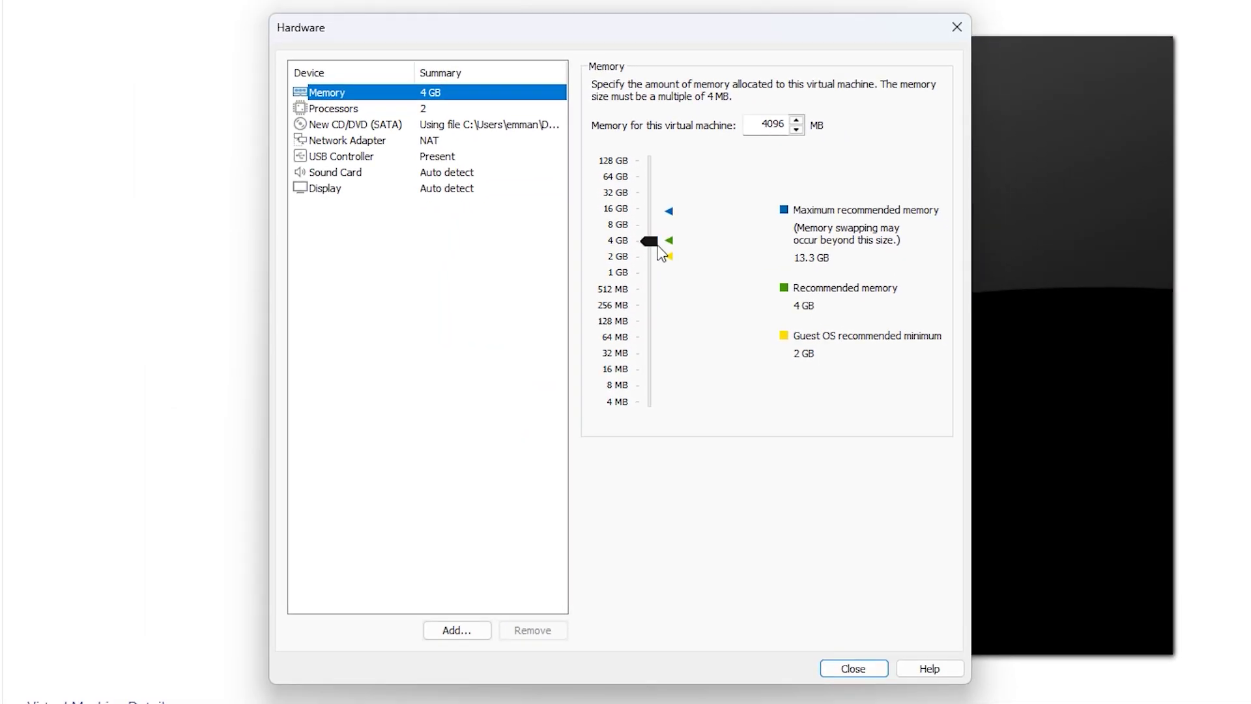
click(655, 246)
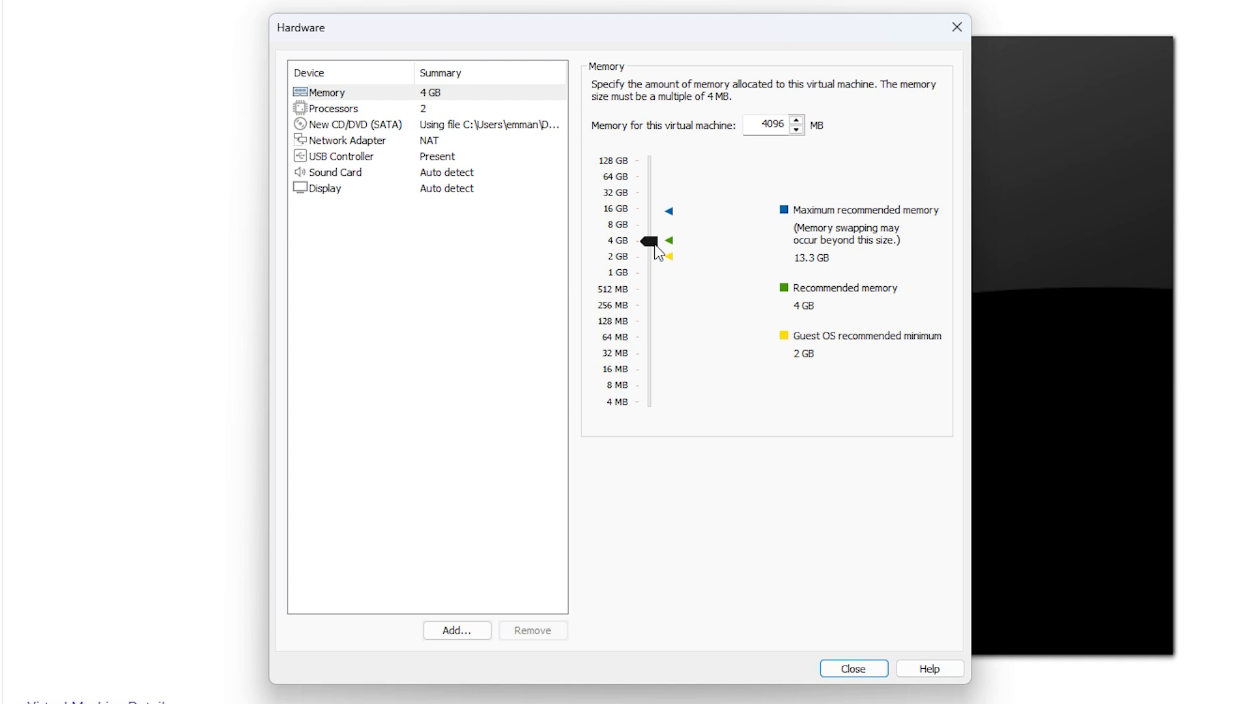
click(358, 113)
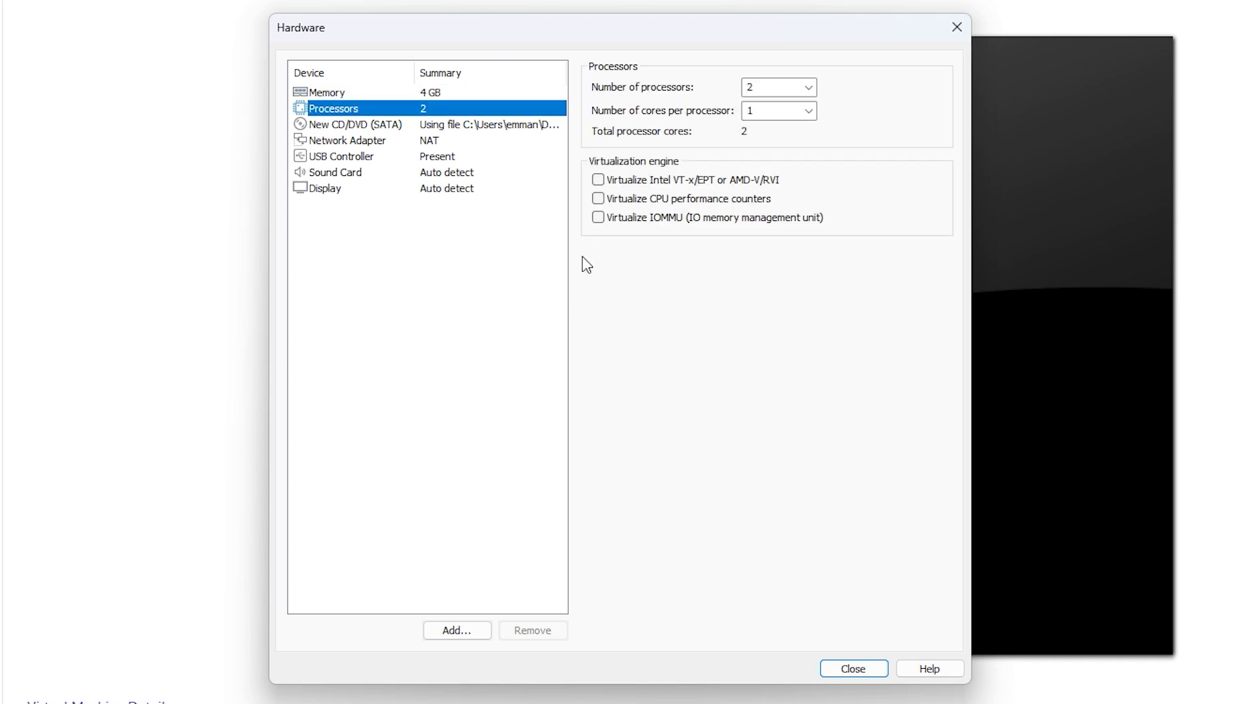
click(805, 93)
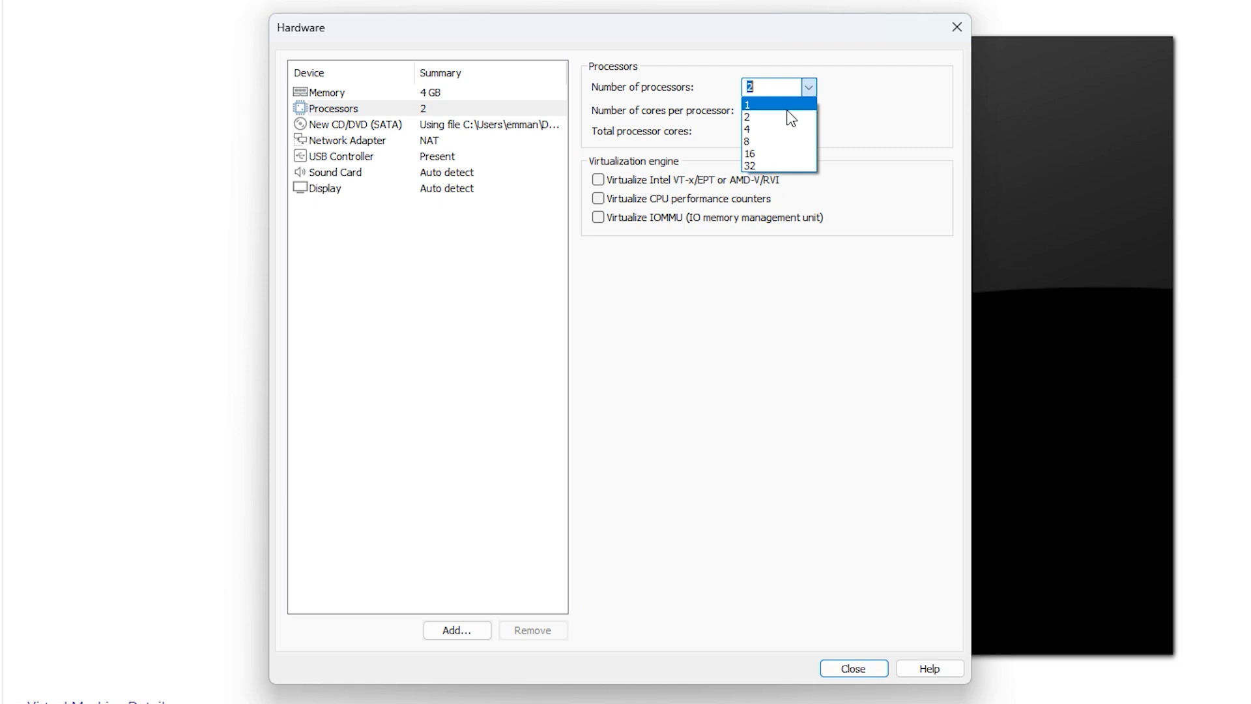
click(774, 129)
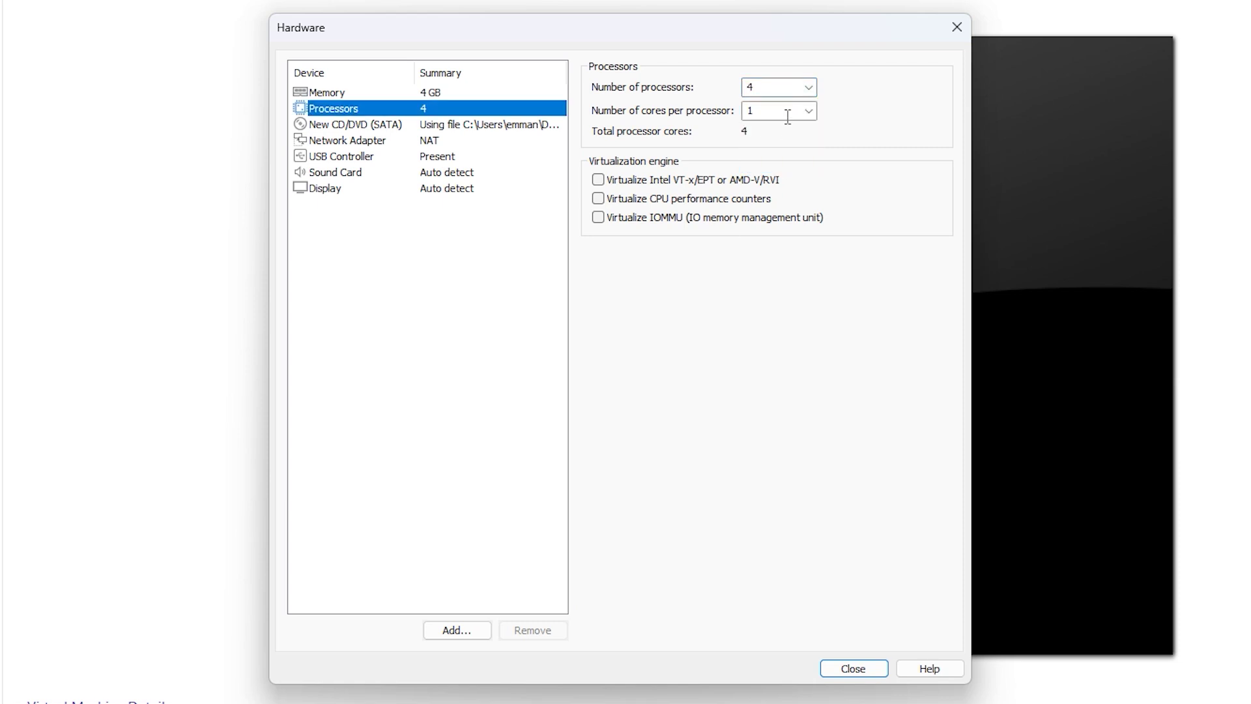
click(808, 111)
click(771, 140)
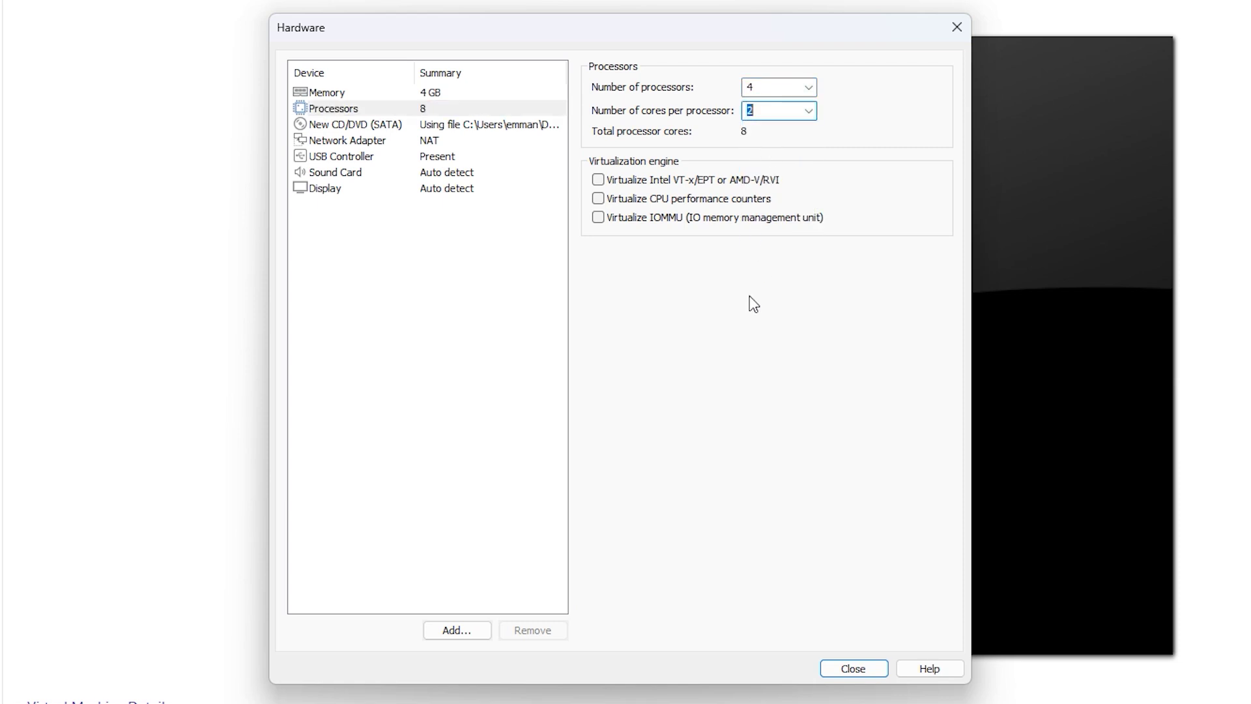
Close the hardware settings, finish the wizard, and power on the KALI LINUX machine.
click(833, 667)
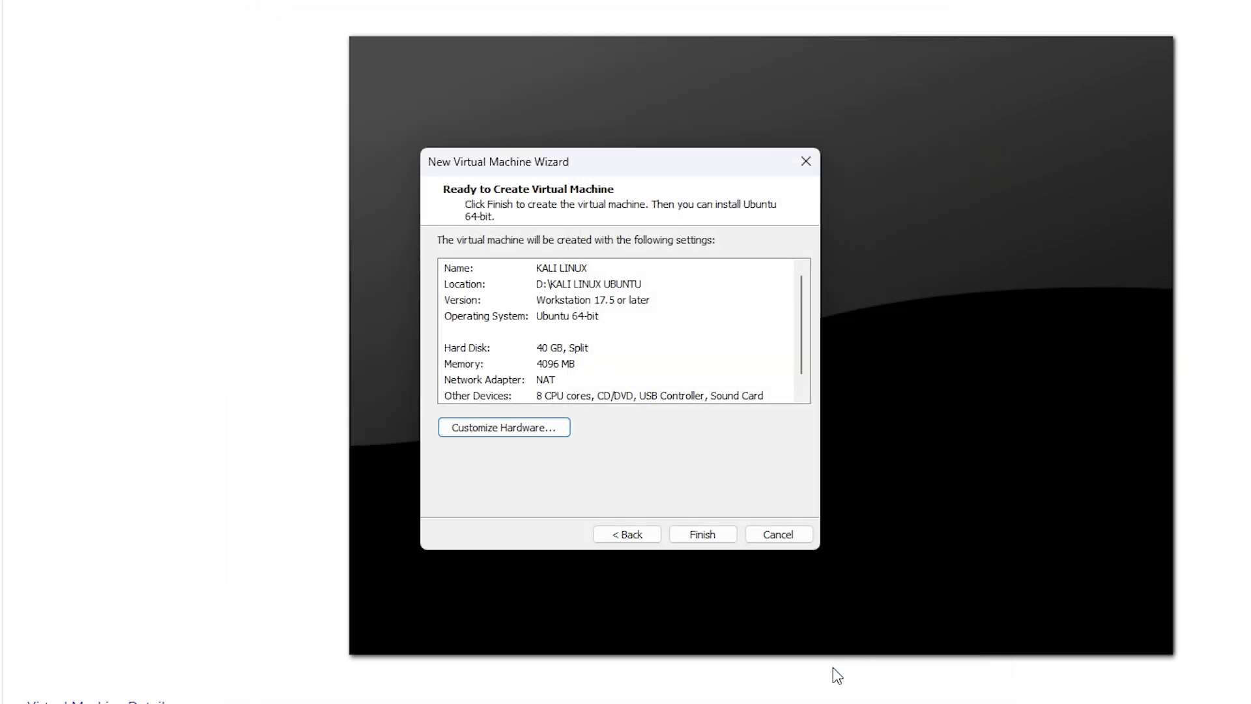
click(703, 540)
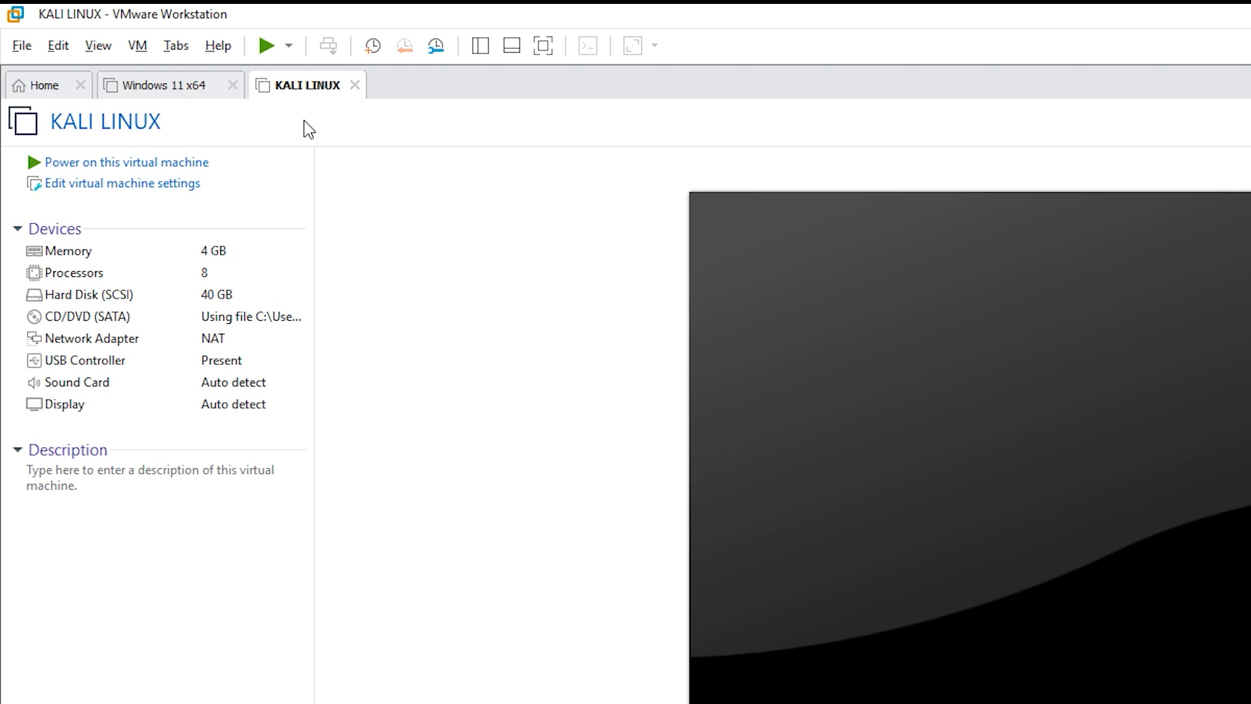
click(98, 168)
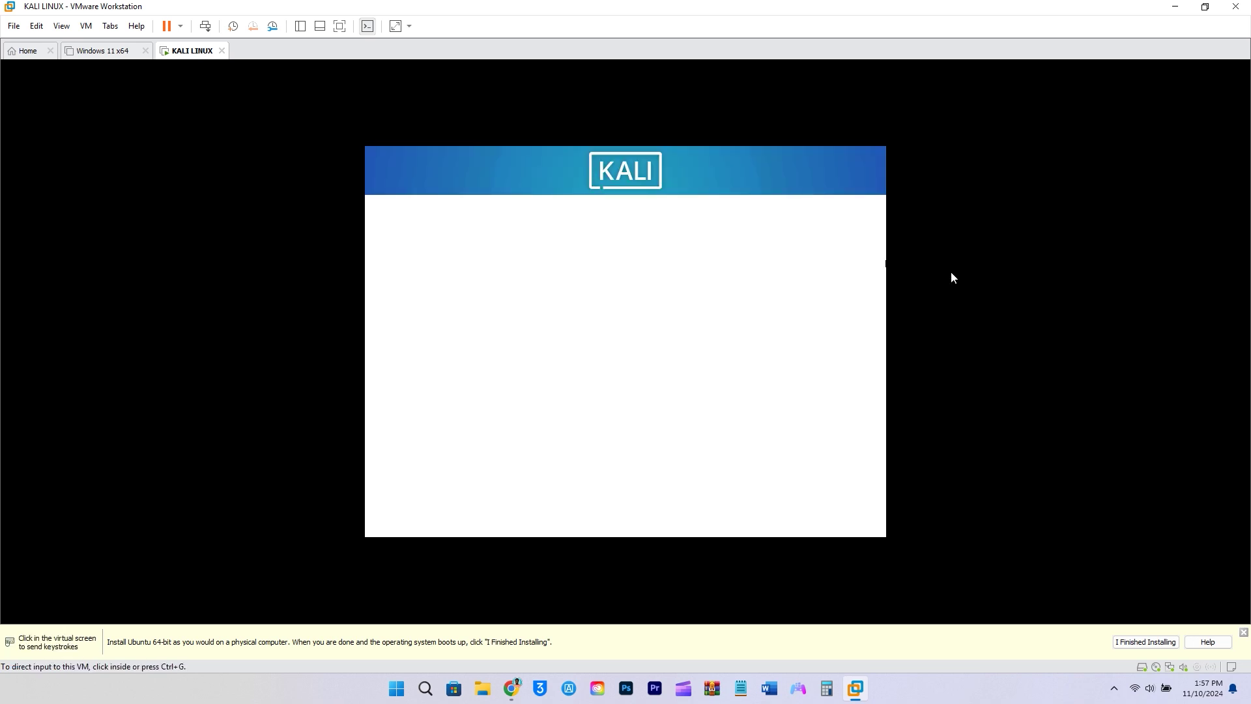
In the installer, keep English, United States, and the hostname kali.
click(951, 271)
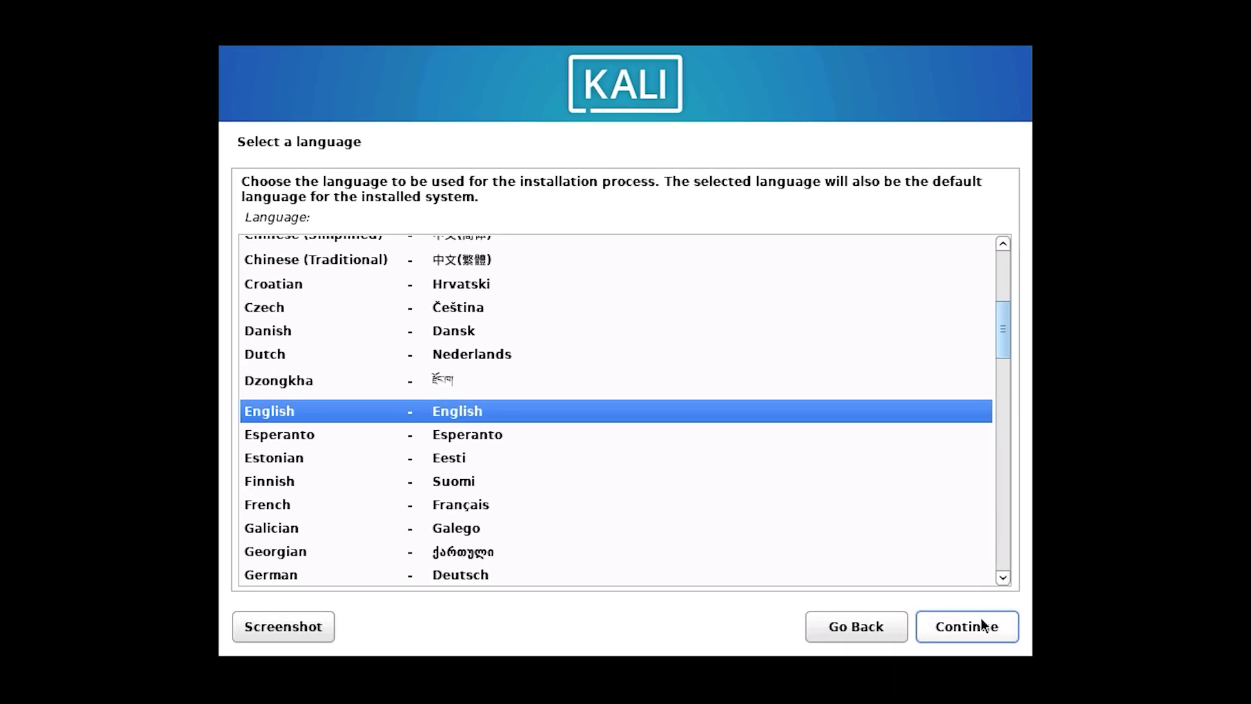
click(862, 518)
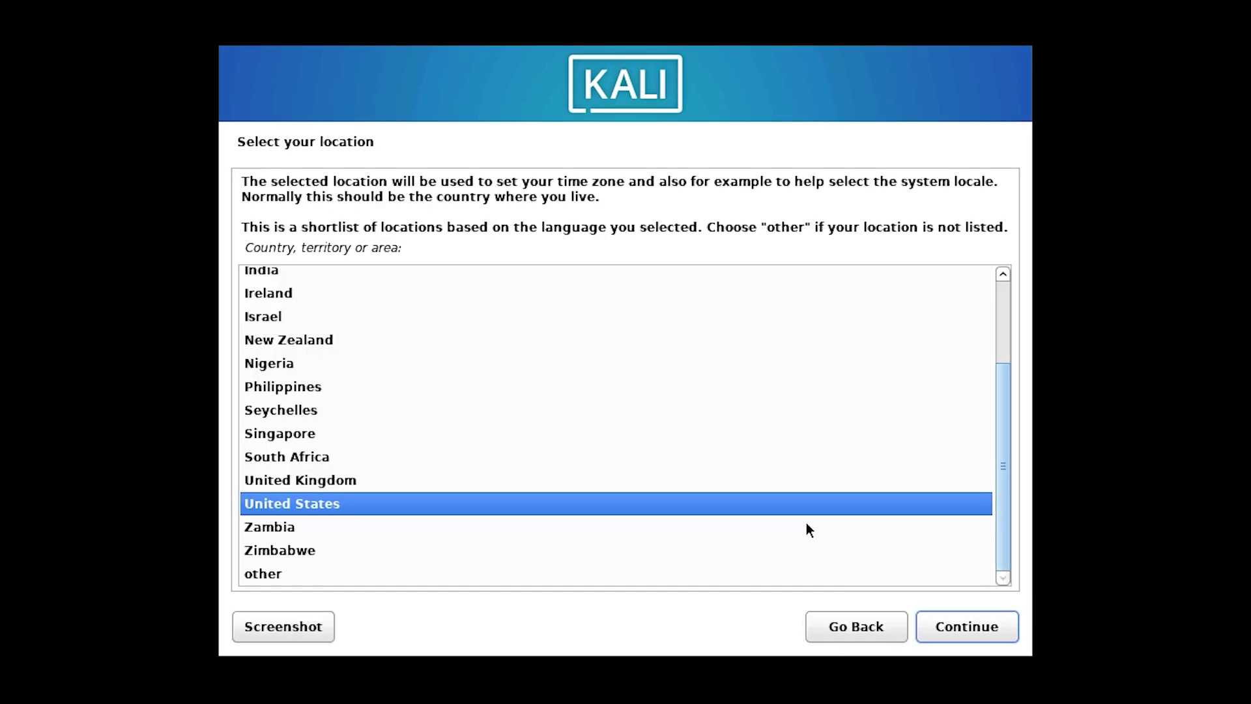
click(987, 629)
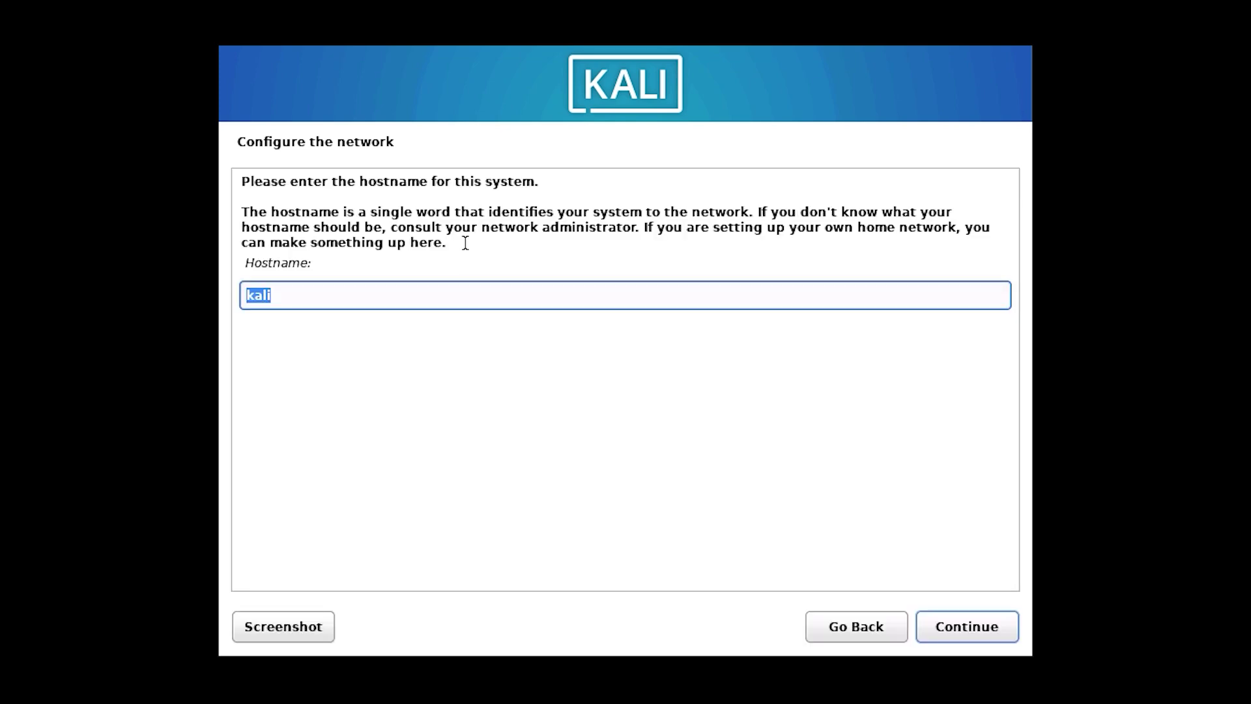
click(980, 628)
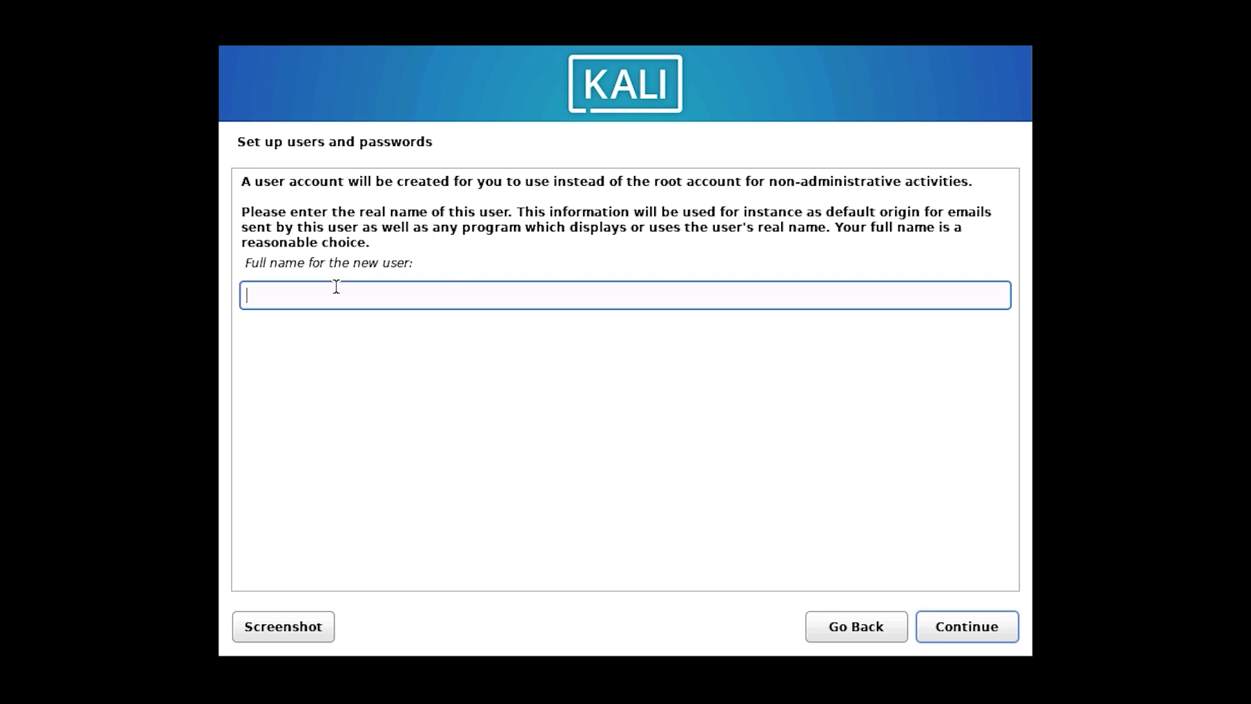
Enter the user's full name, accept the username, and set and confirm the account password.
text(TECH ACCOUNT)
click(998, 638)
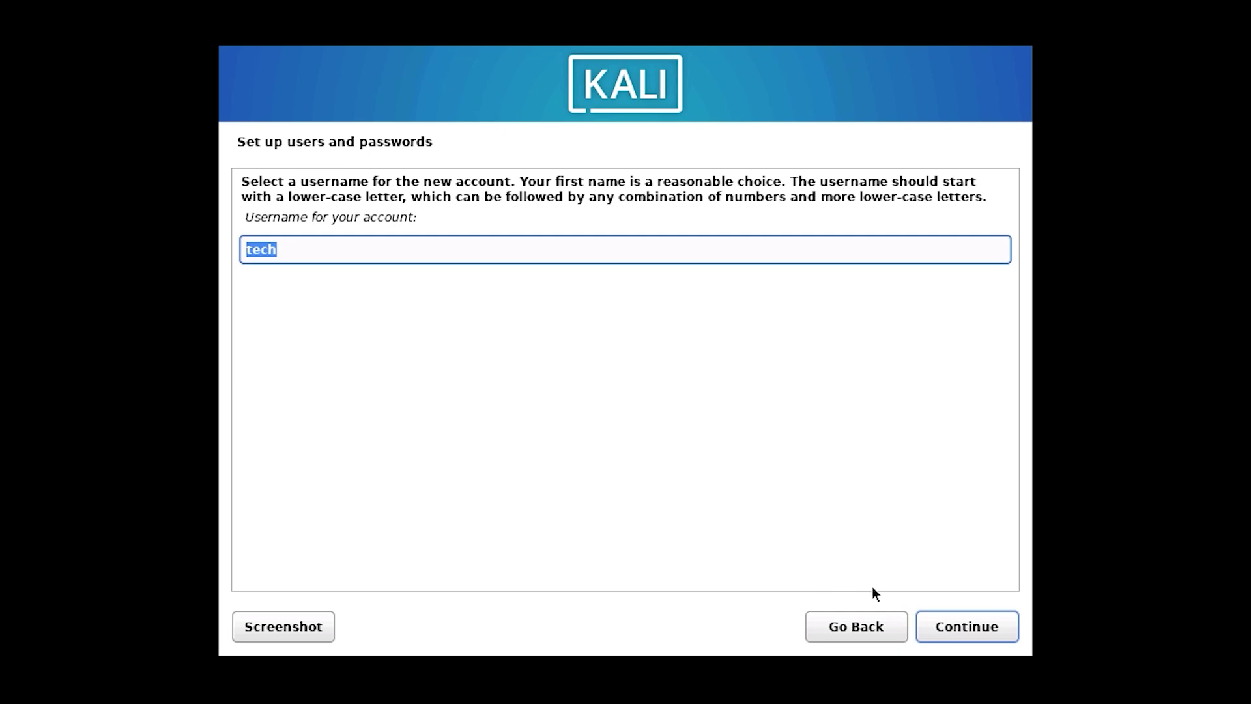
click(989, 635)
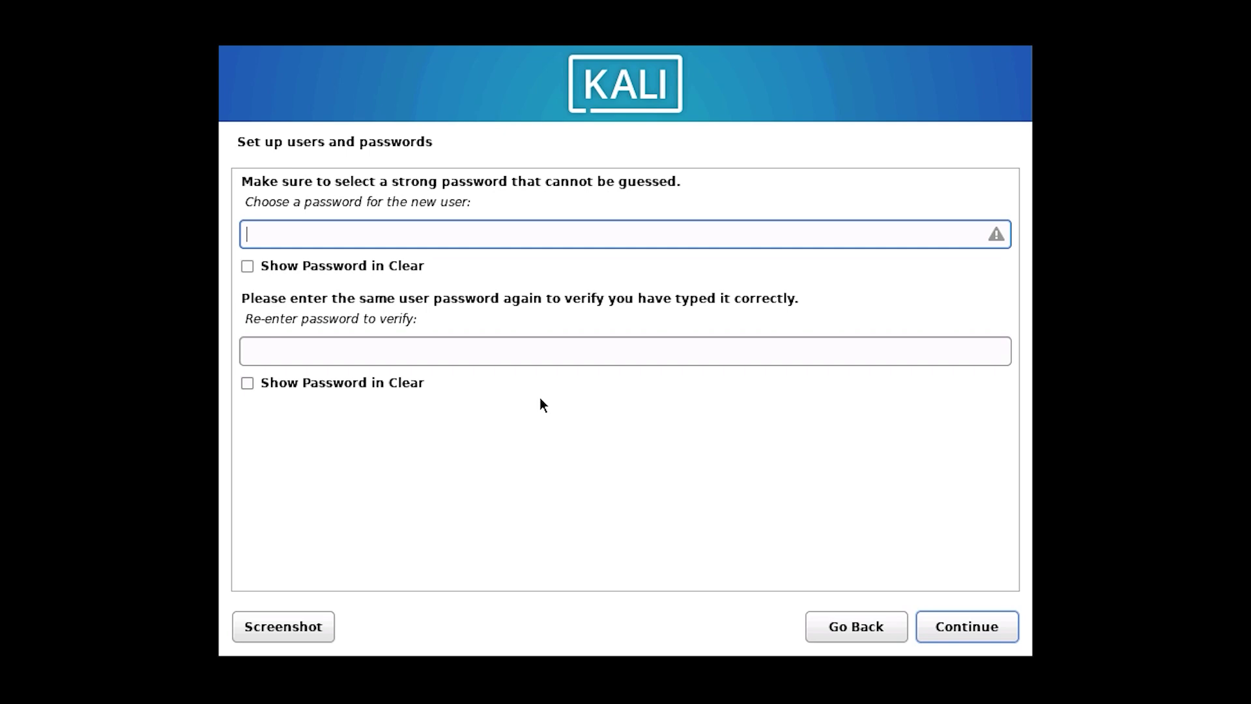
text(kali)
click(349, 348)
text(ka)
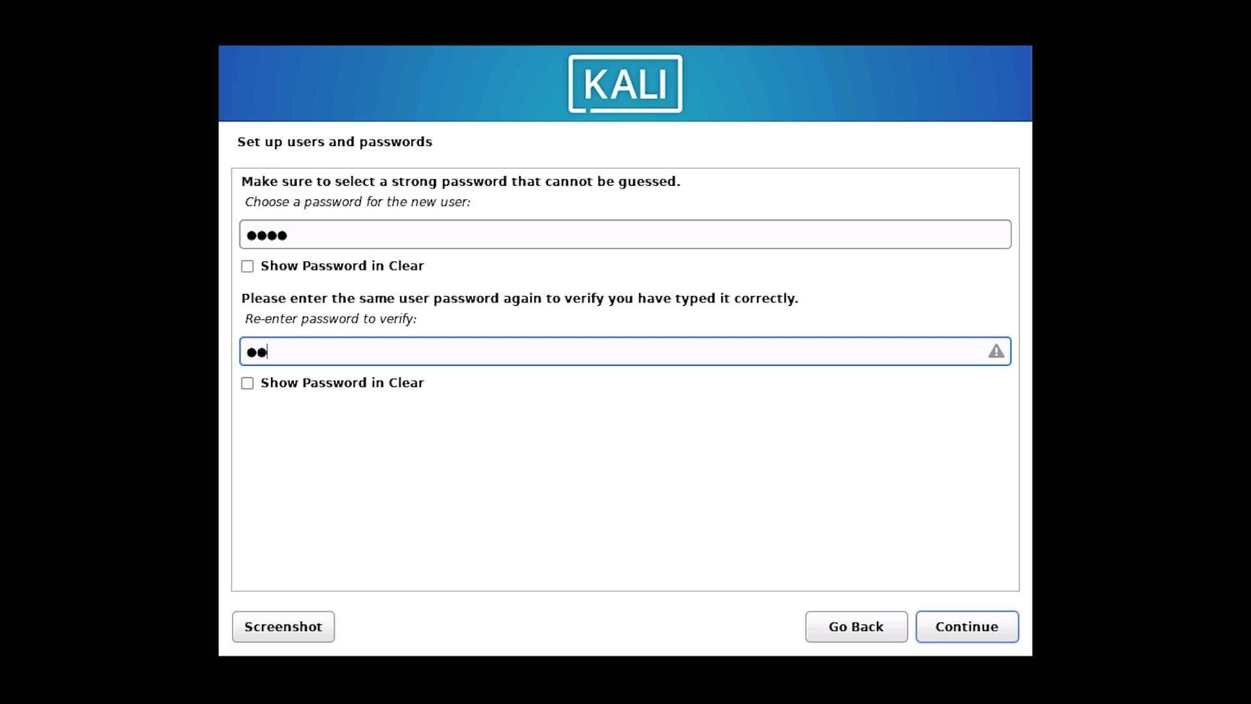
text(li)
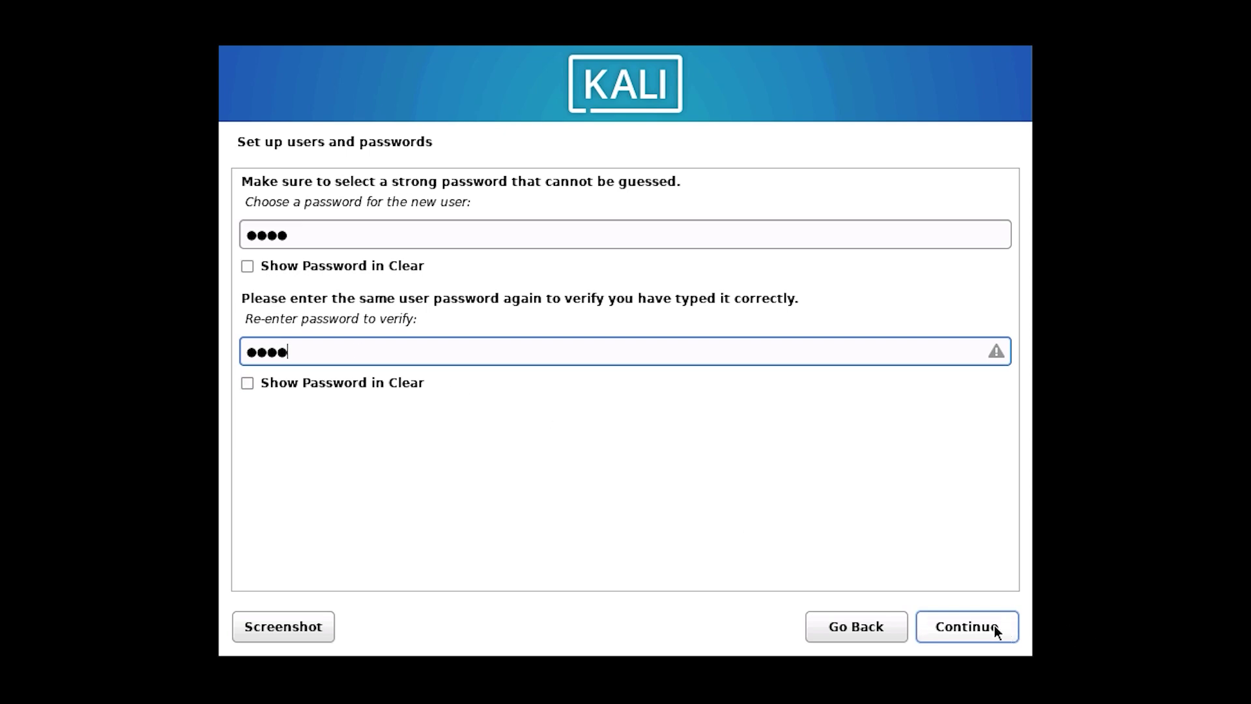
click(994, 625)
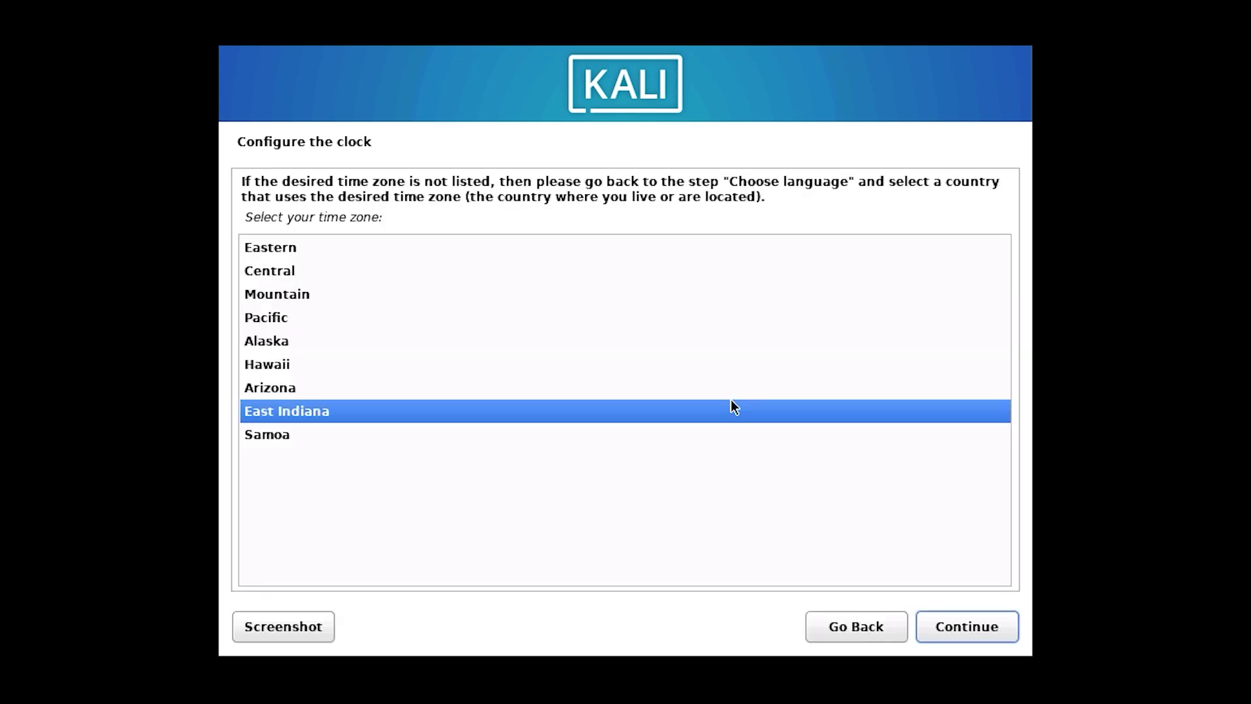
Set the Eastern time zone, then use the whole 42.9 GB SCSI33 disk as one partition and write changes.
click(288, 248)
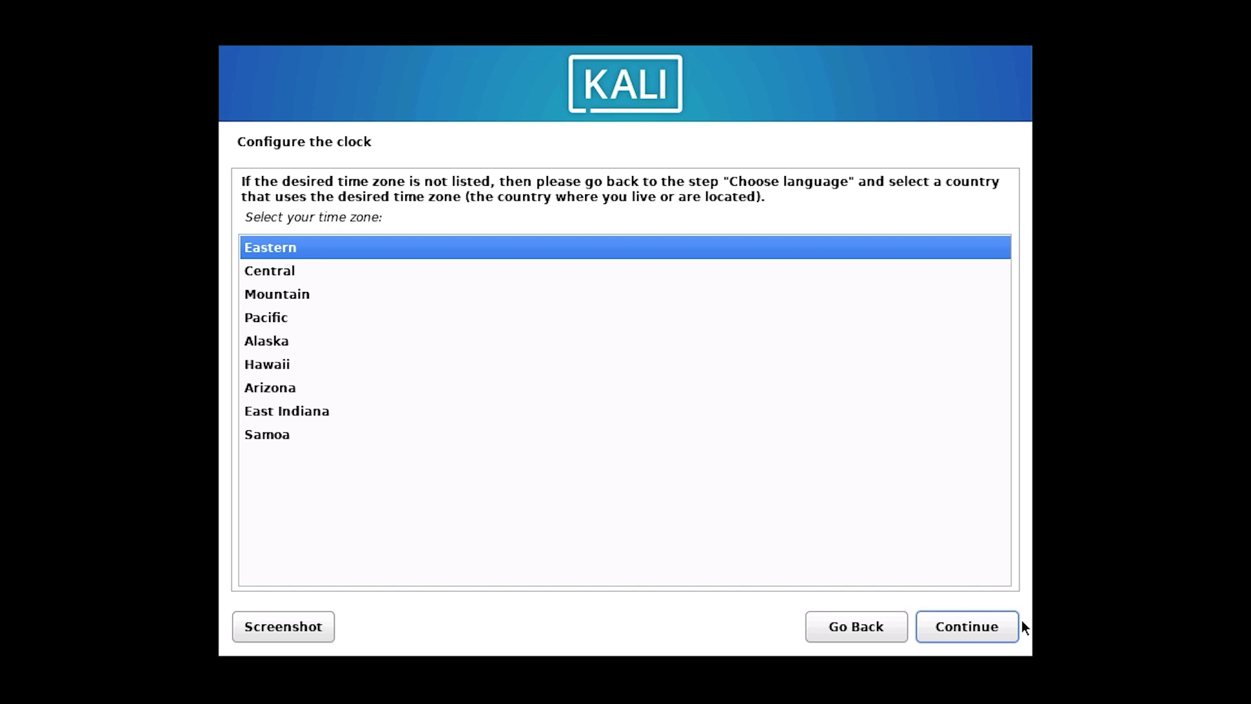
click(1000, 627)
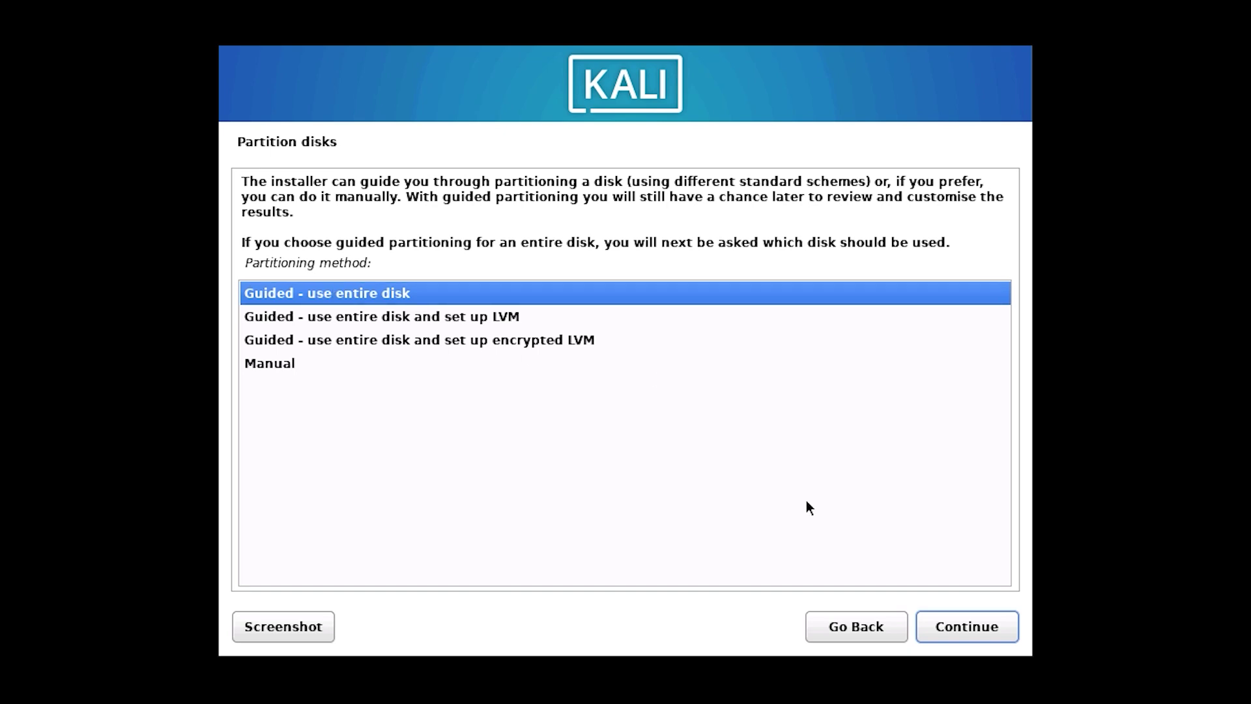
click(942, 638)
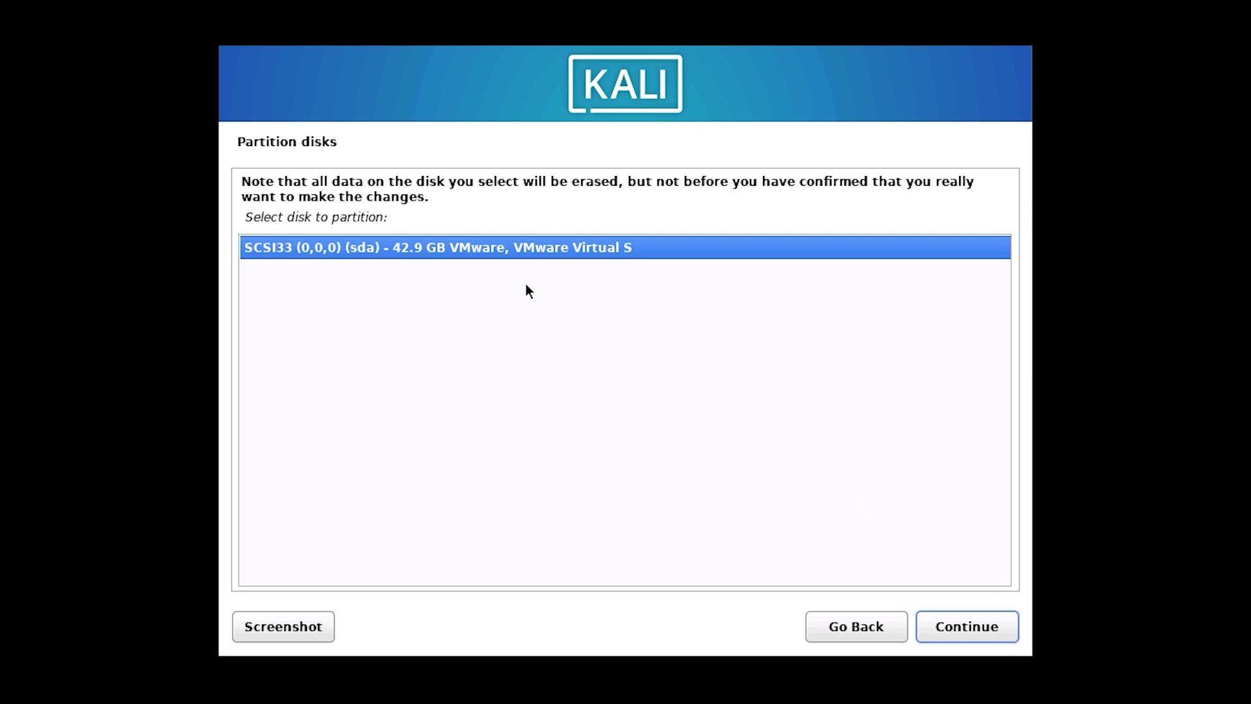
click(989, 627)
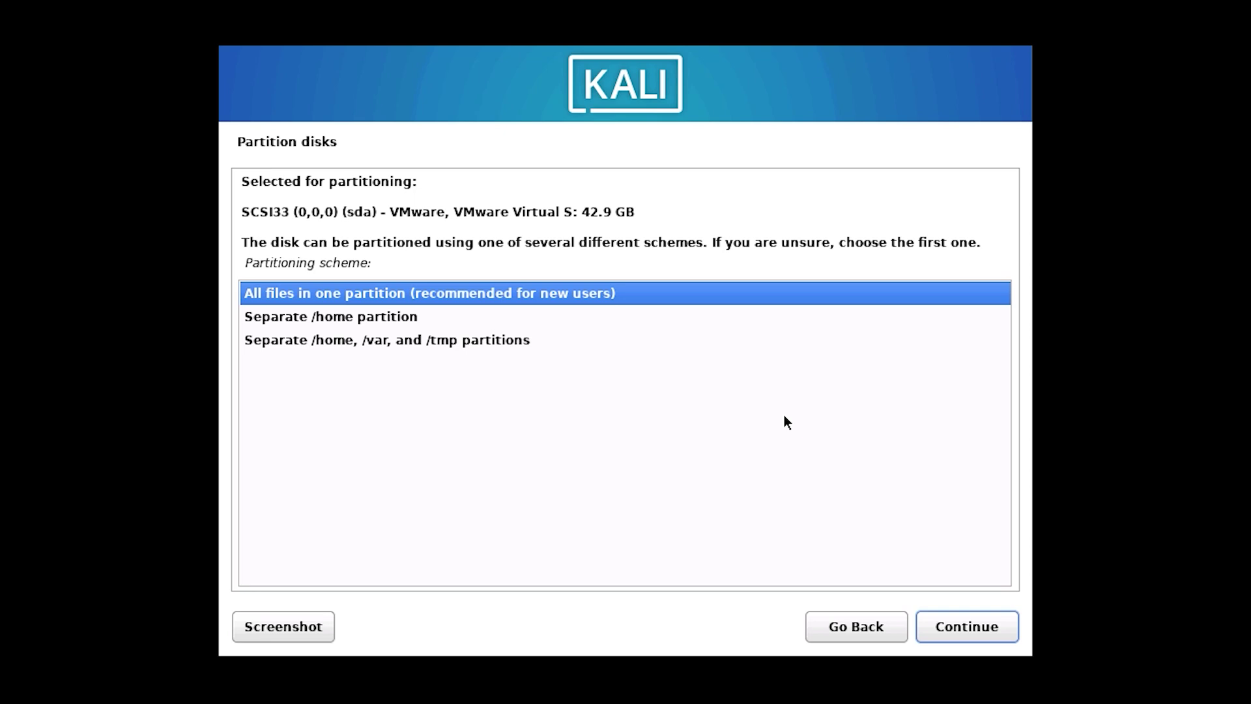
click(948, 638)
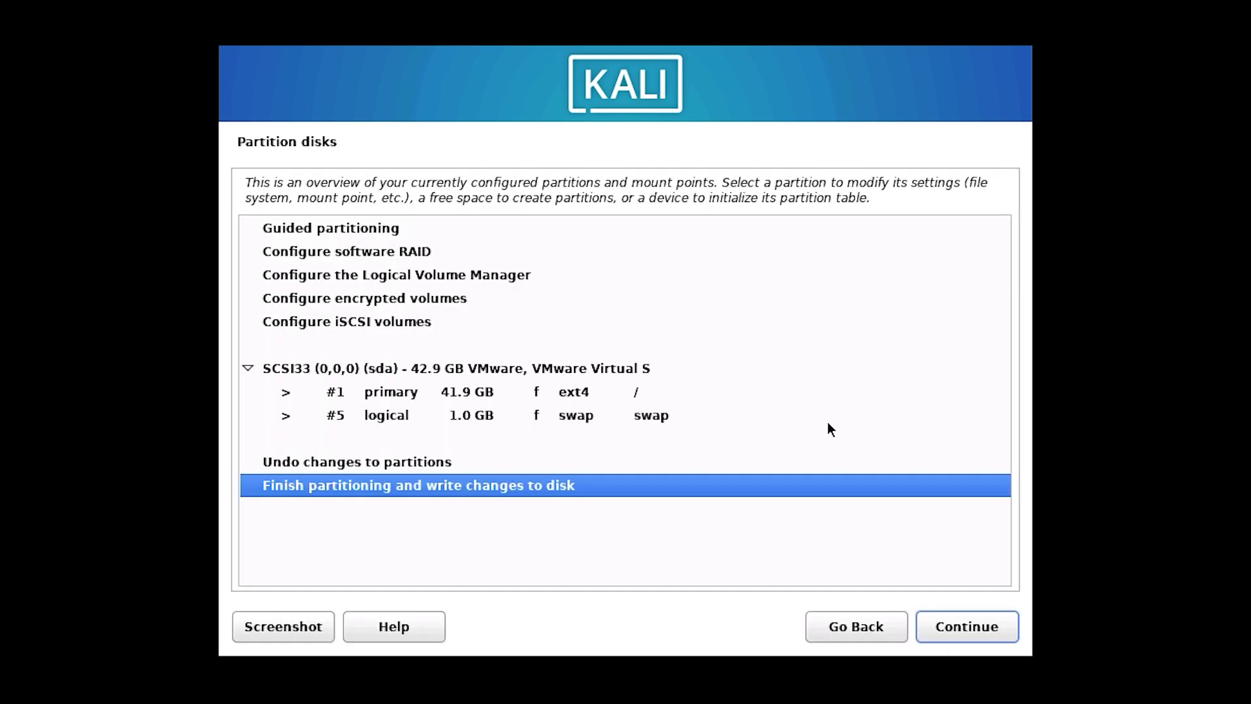
click(959, 636)
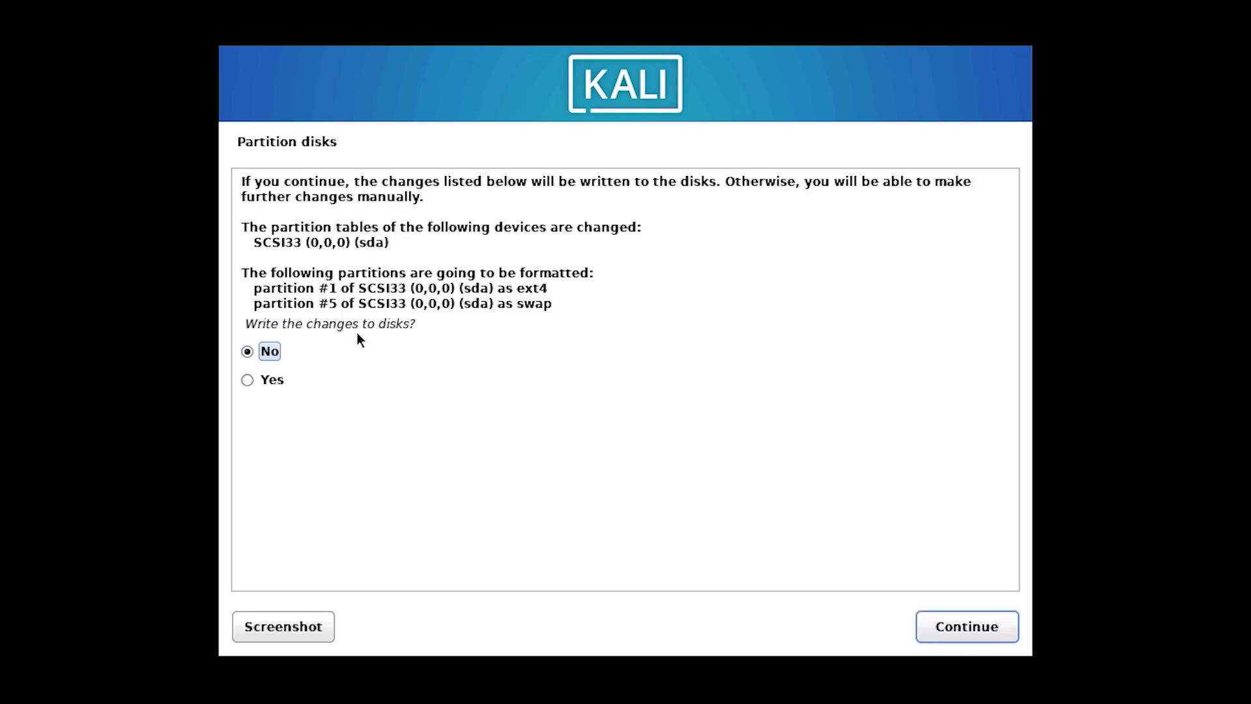
click(968, 629)
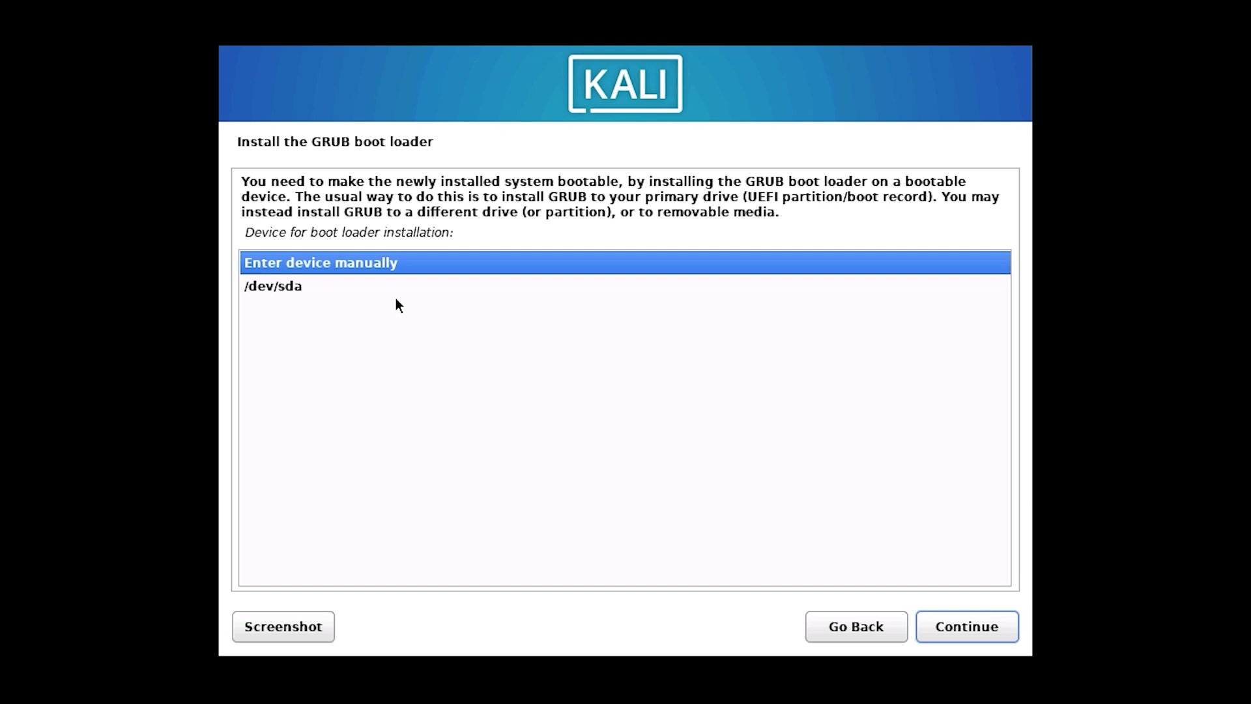
Install the GRUB boot loader onto /dev/sda to complete the installation.
click(273, 287)
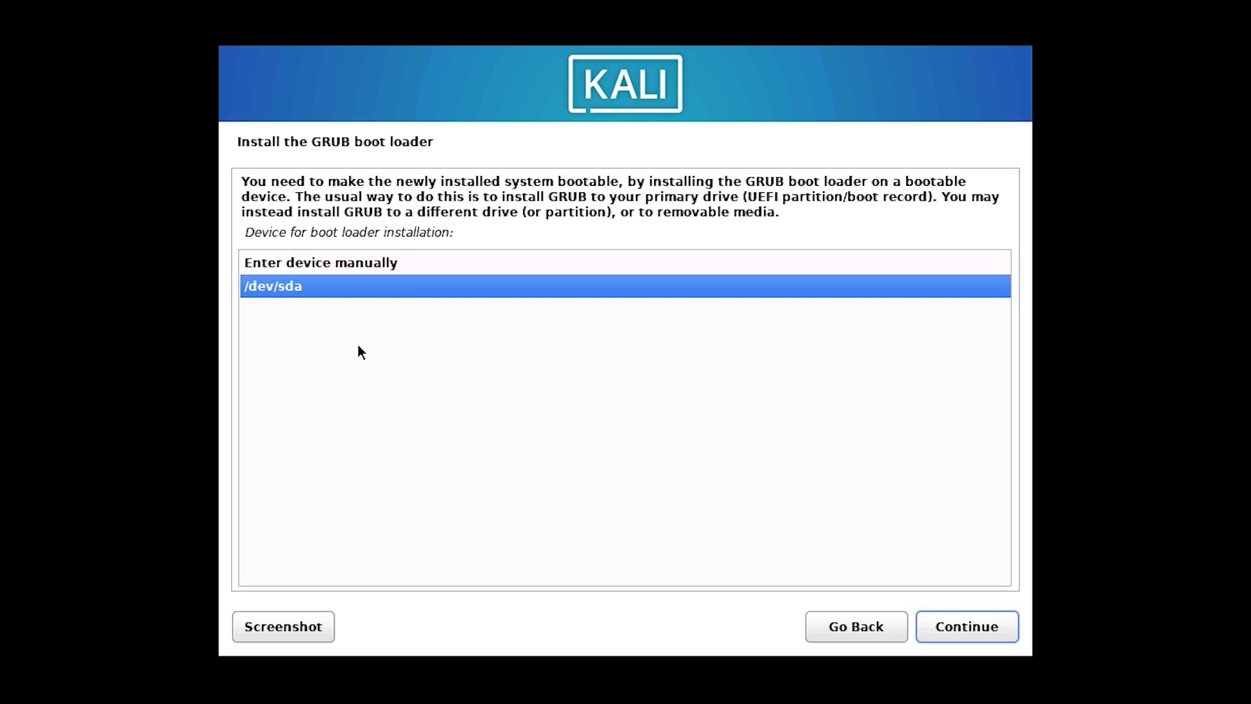
click(980, 626)
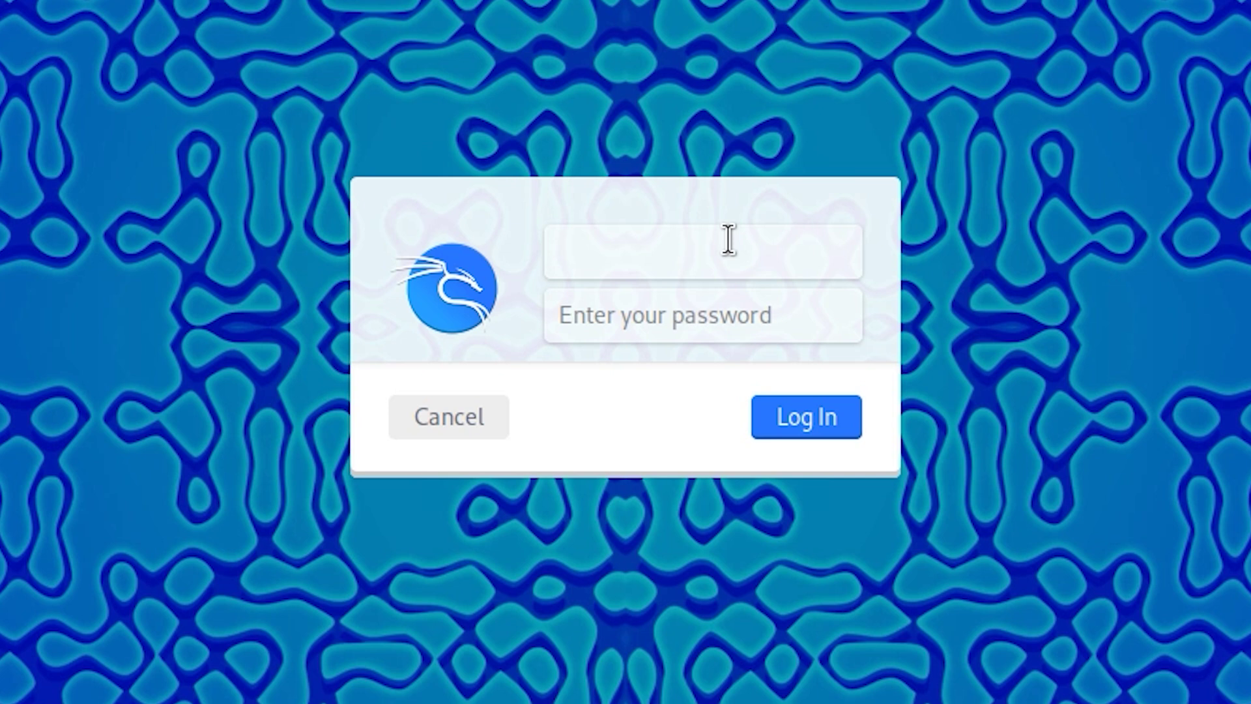
Log in to Kali with the new account's username and password.
text(tech)
click(727, 319)
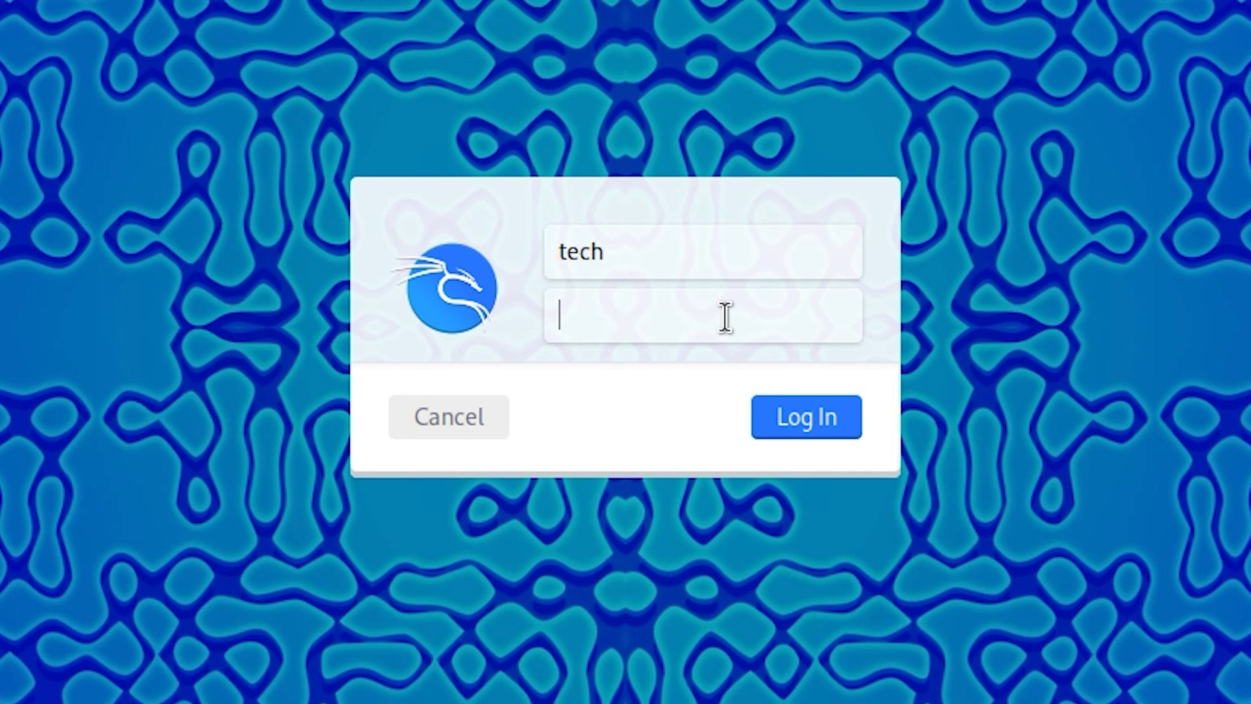
text(••••)
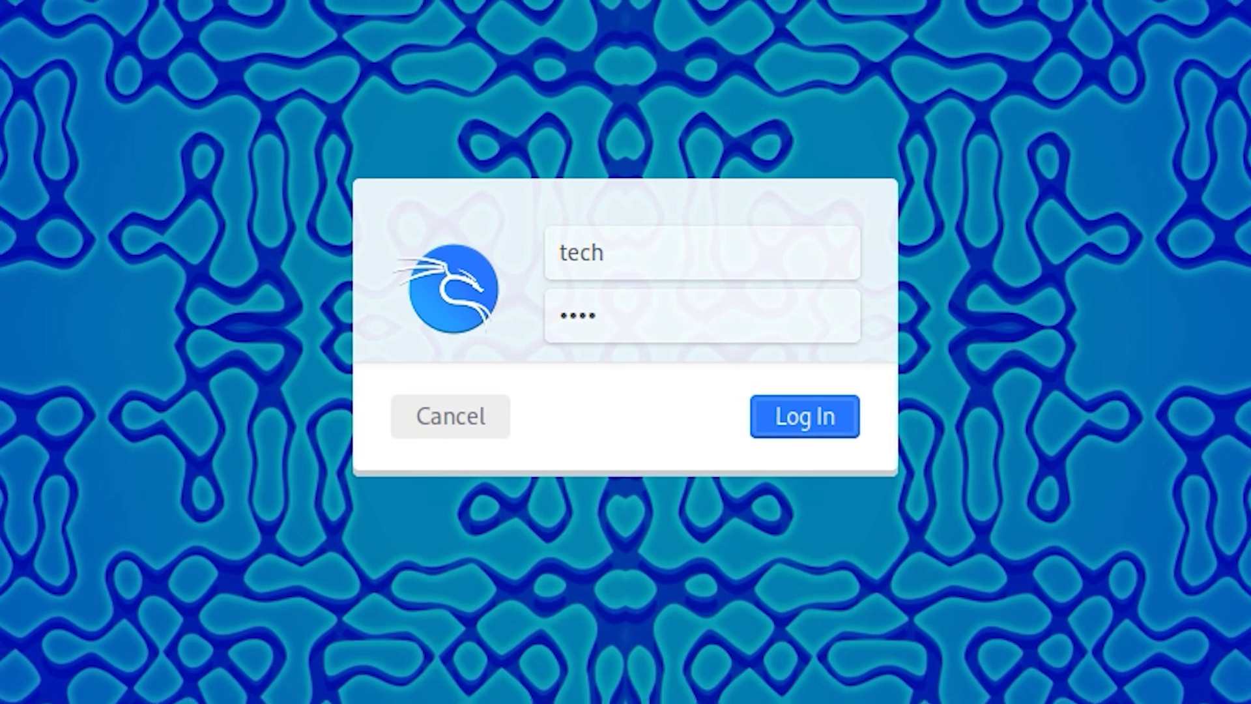
key(Return)
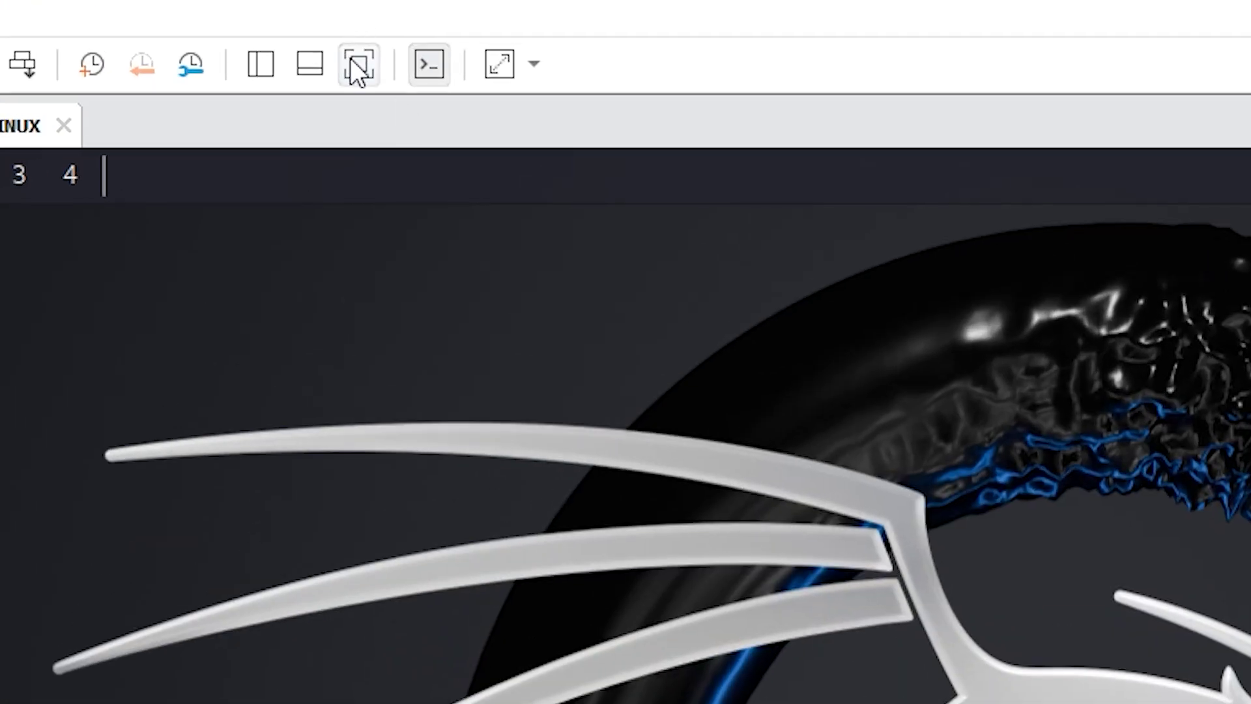
Switch the VM to full screen and view the About Xfce system details, then close them.
click(340, 26)
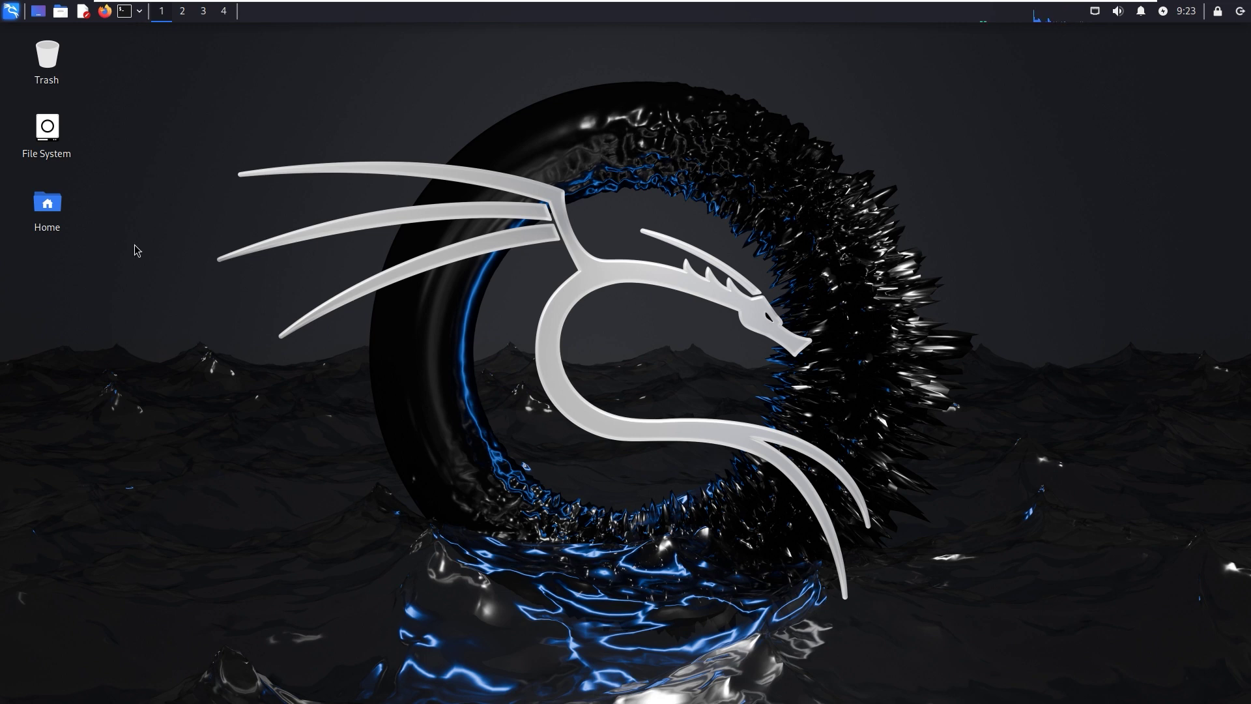
click(9, 9)
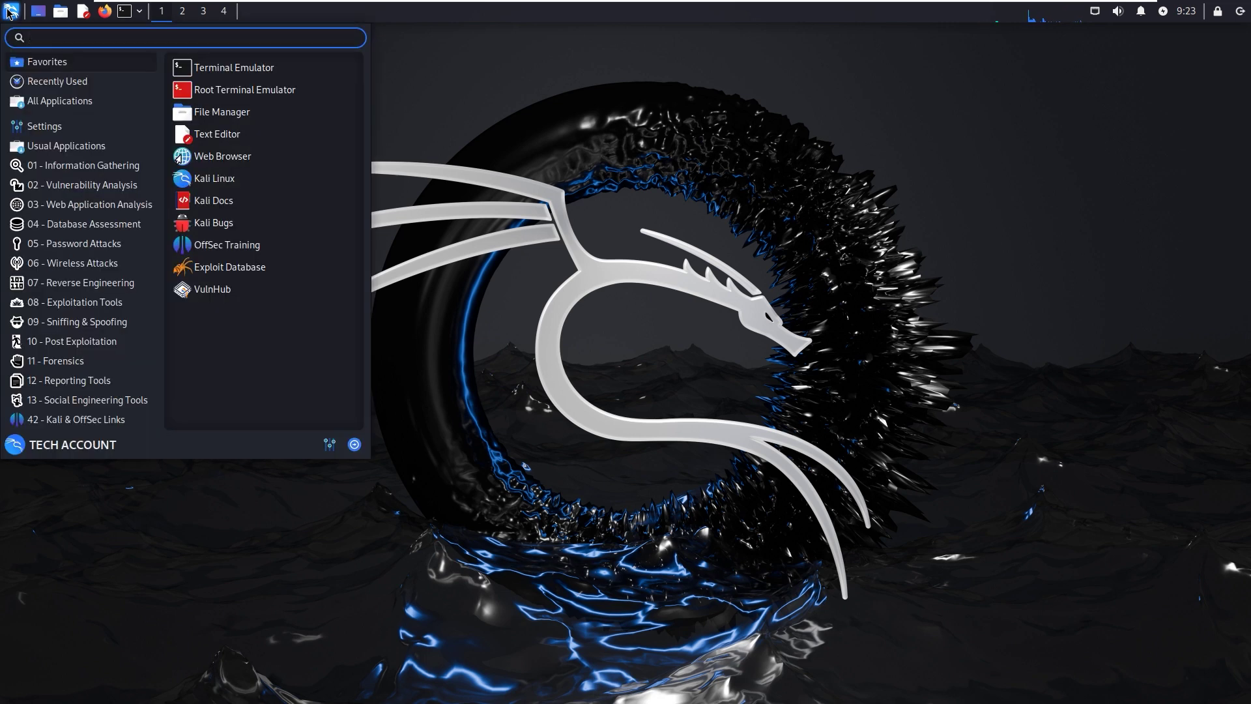
text(about)
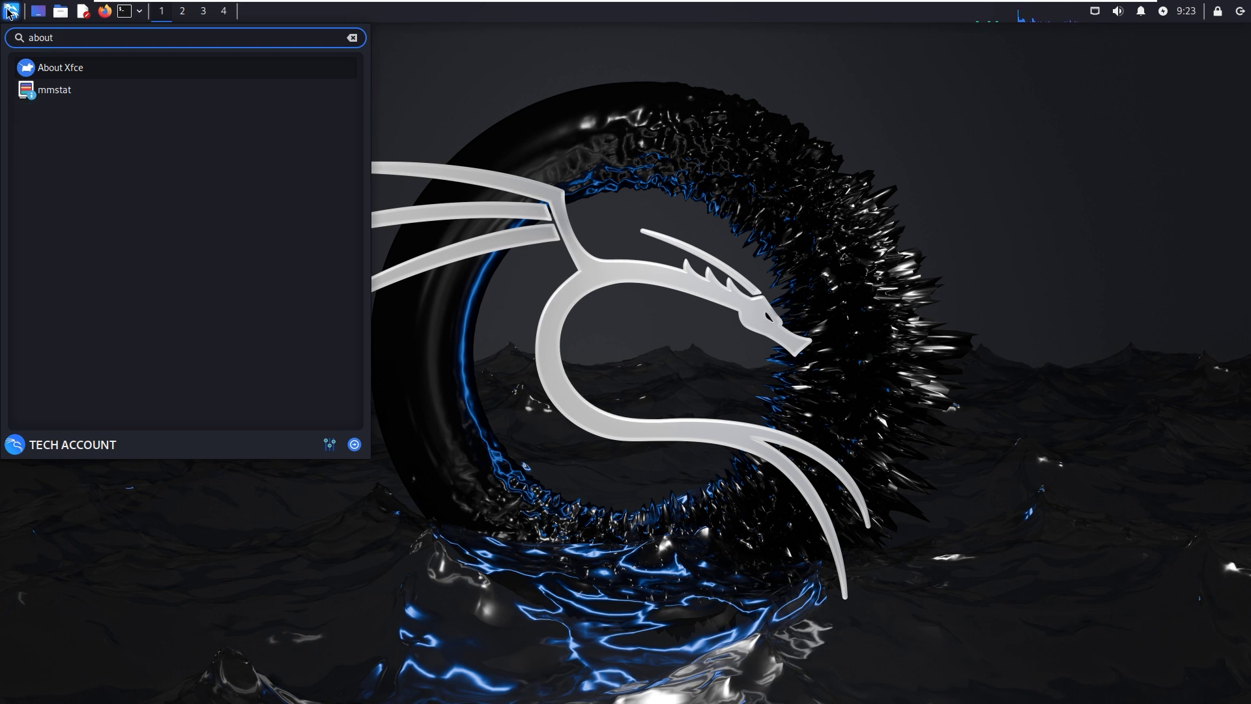
key(Return)
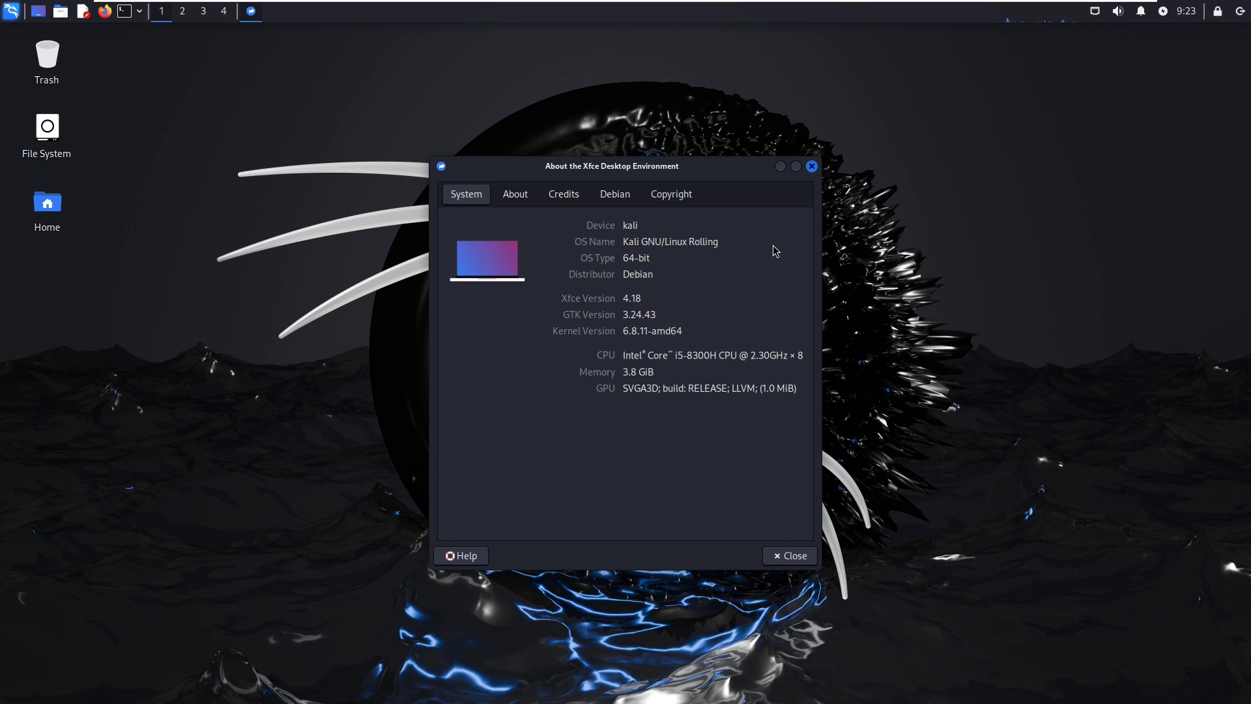
key(Escape)
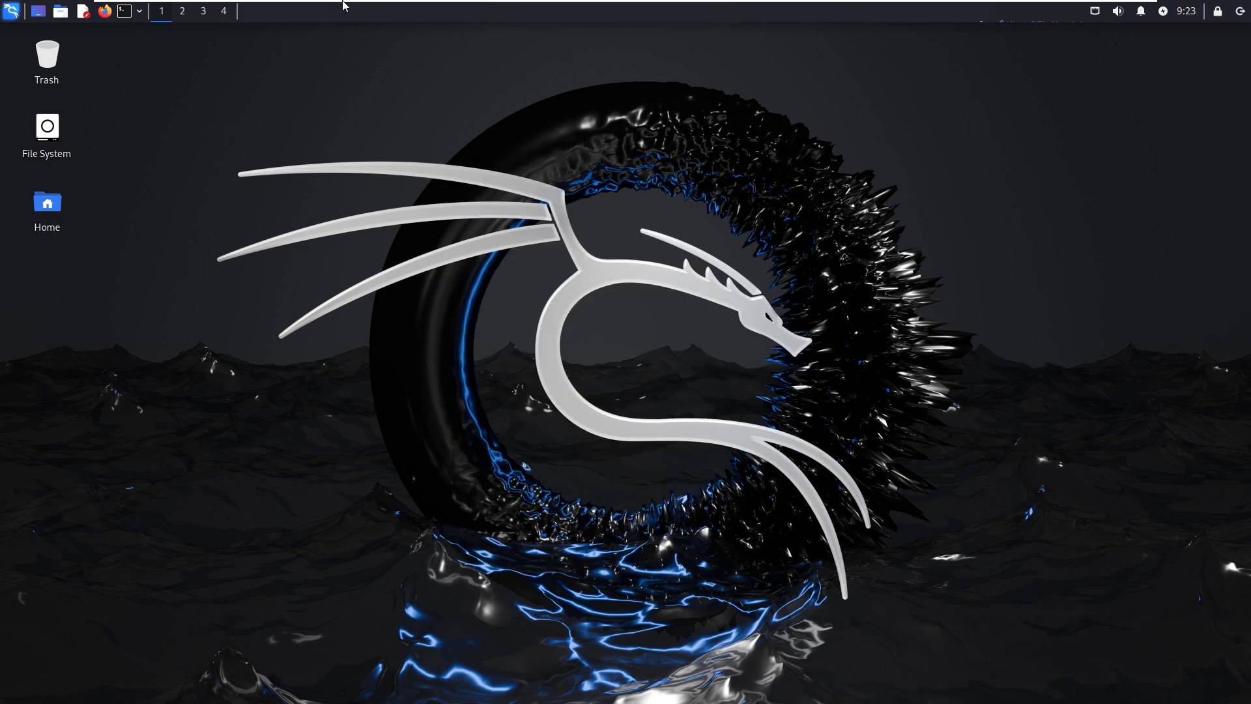
Exit full screen and start a new snapshot from the VM menu.
mouse_move(344, 3)
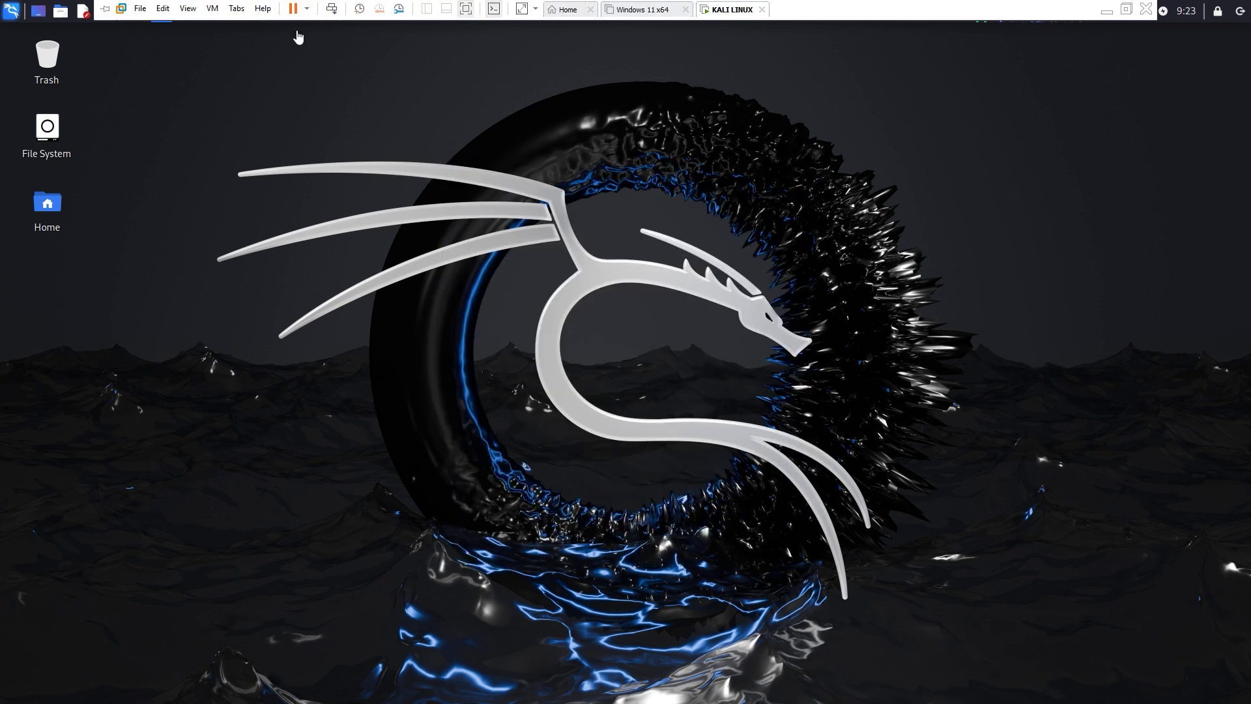
click(465, 8)
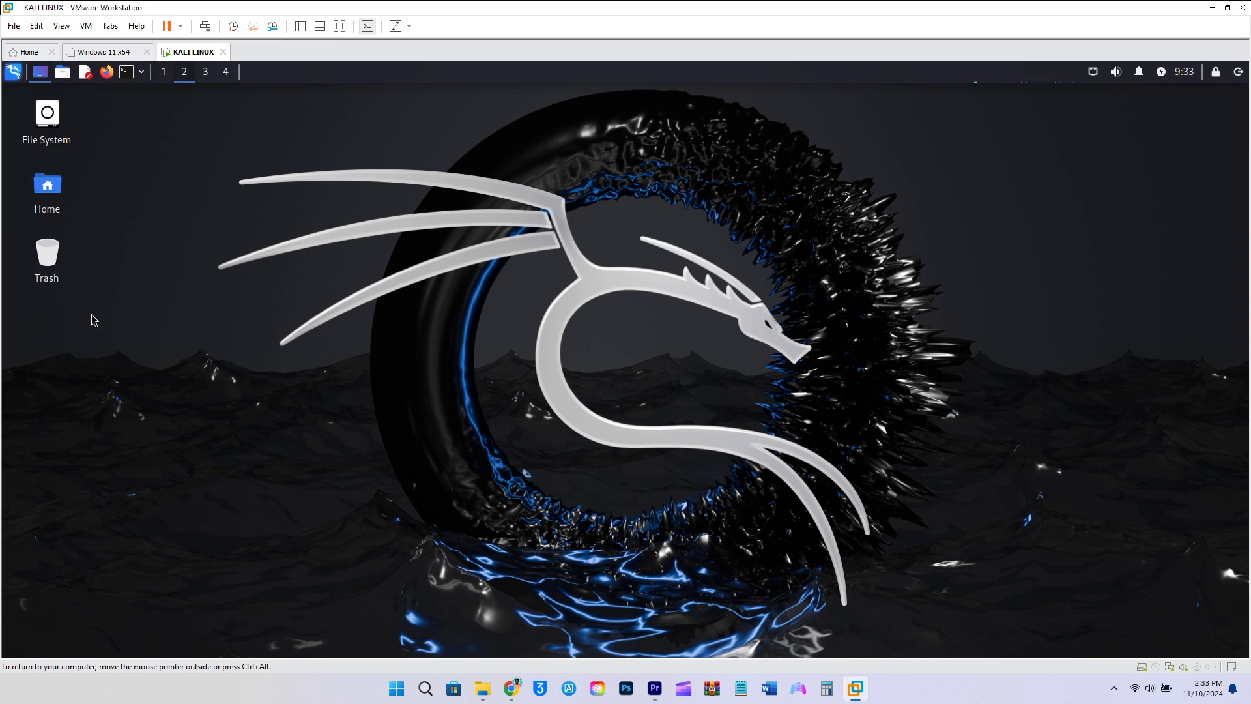
click(91, 27)
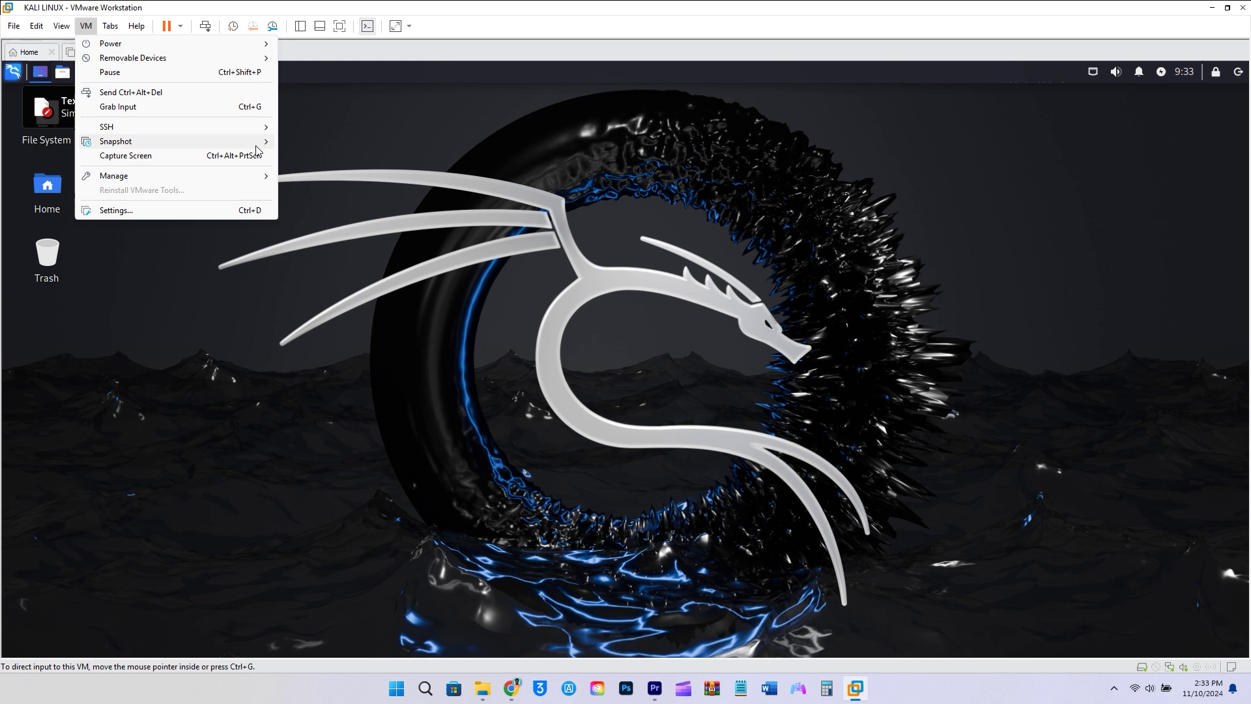
mouse_move(130, 141)
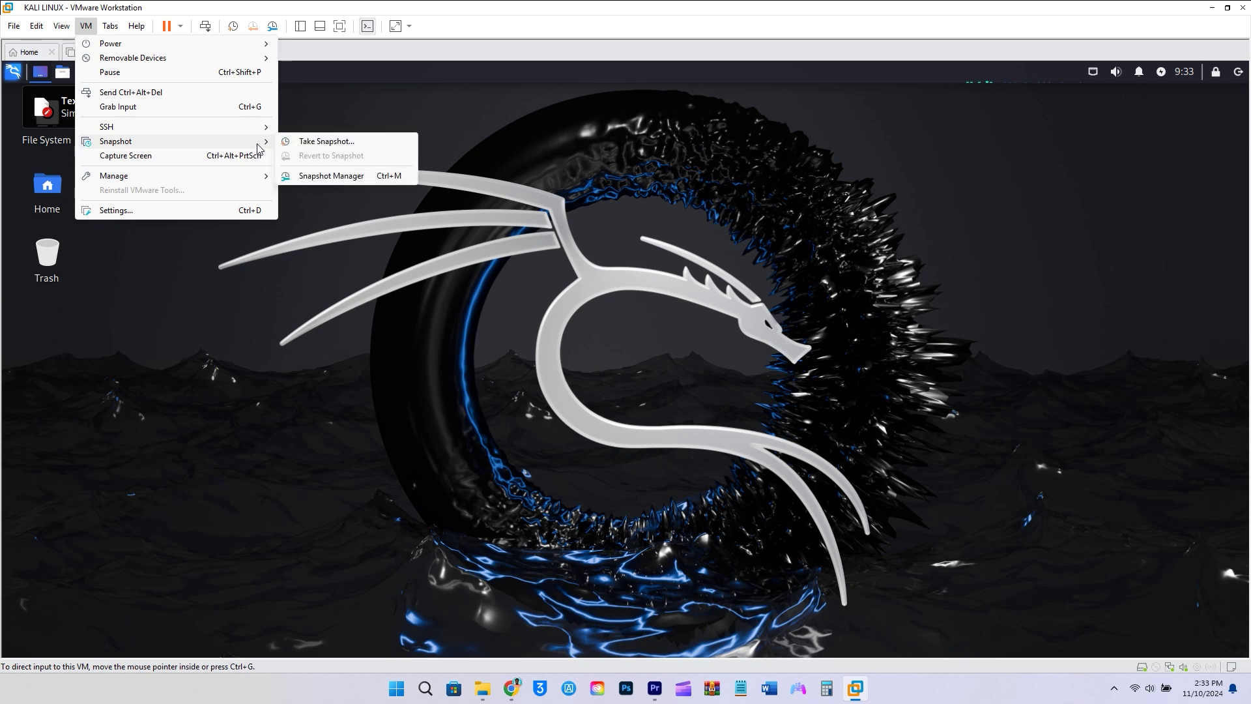
click(342, 141)
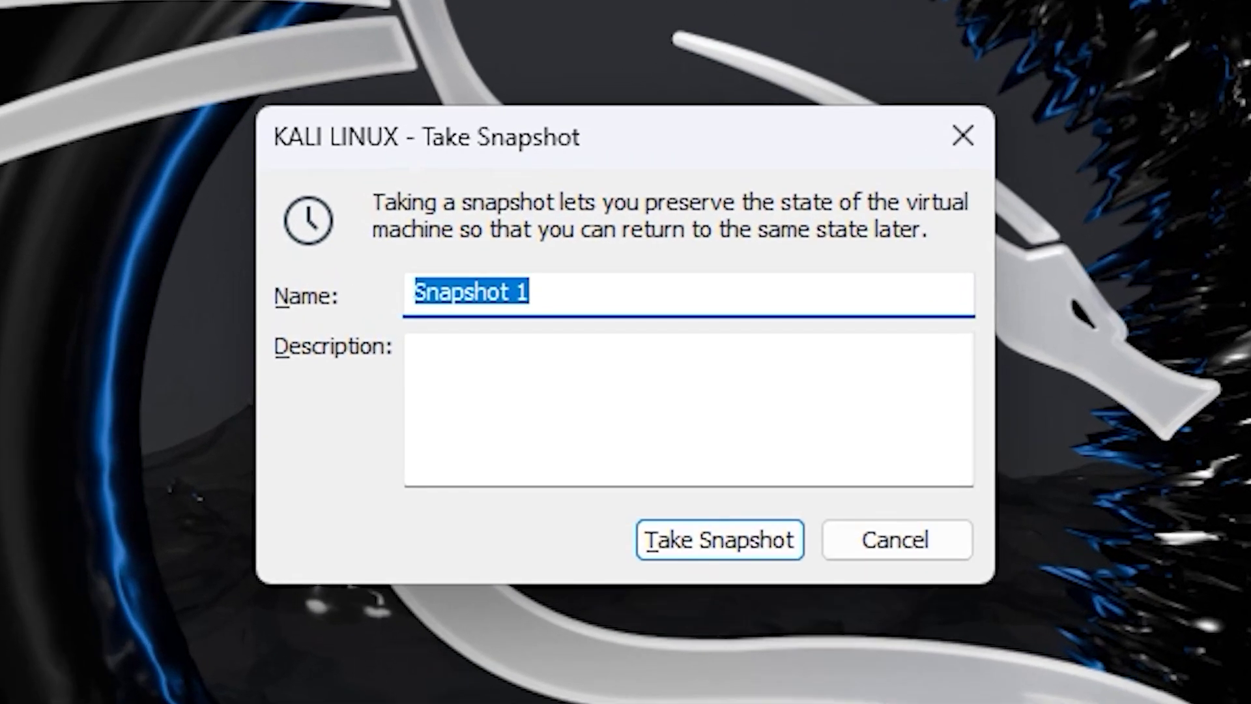
Name the snapshot 'LINUX FRESH INSTALL' with a description noting the username and a password line.
text(LINUX )
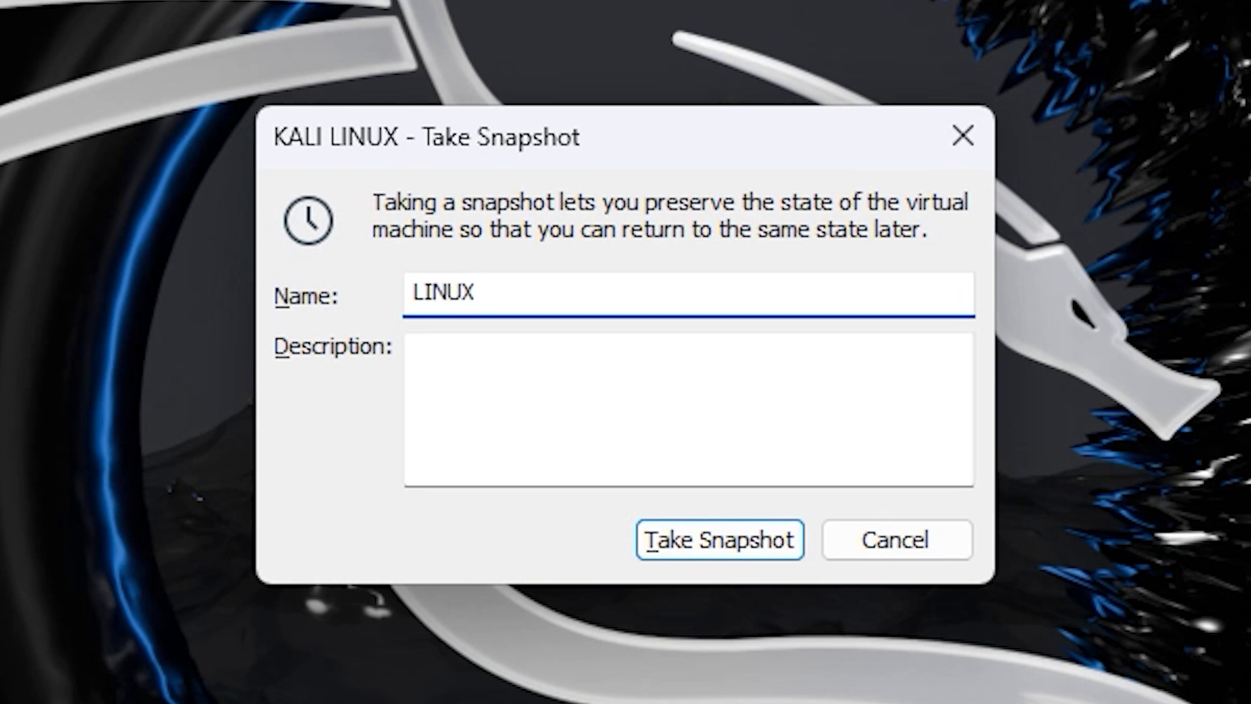
text(FRESH INSTALL)
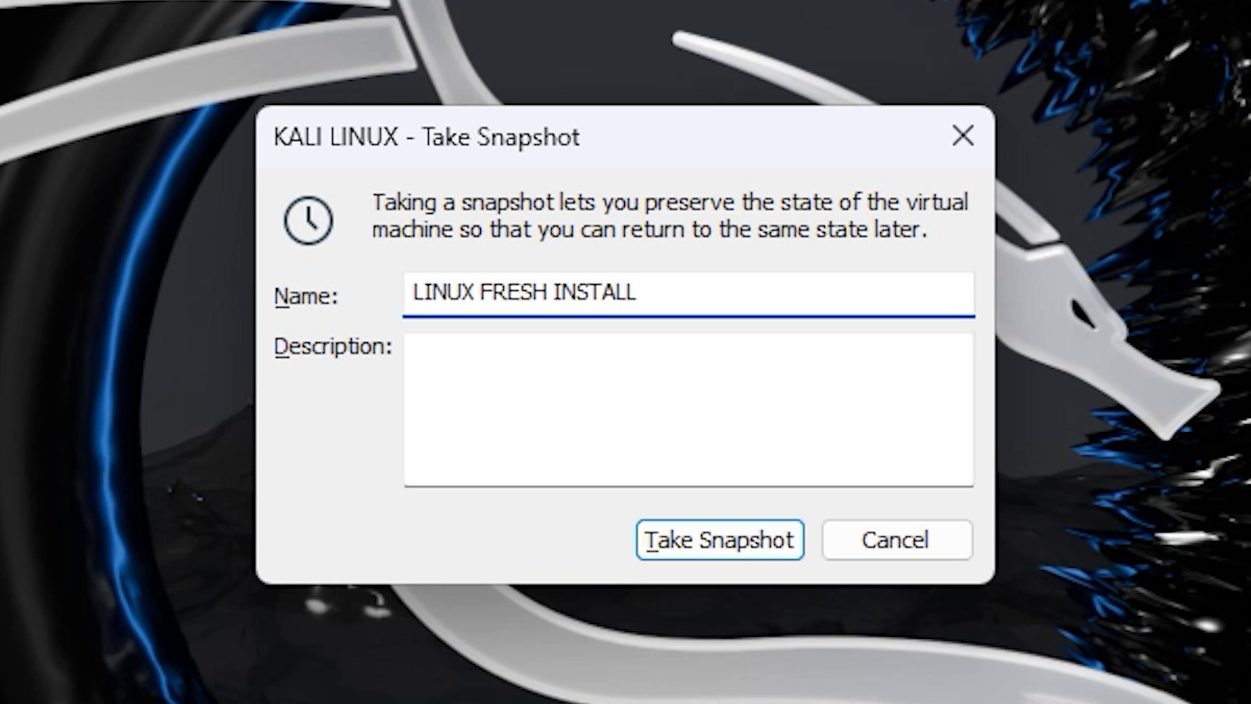
click(552, 370)
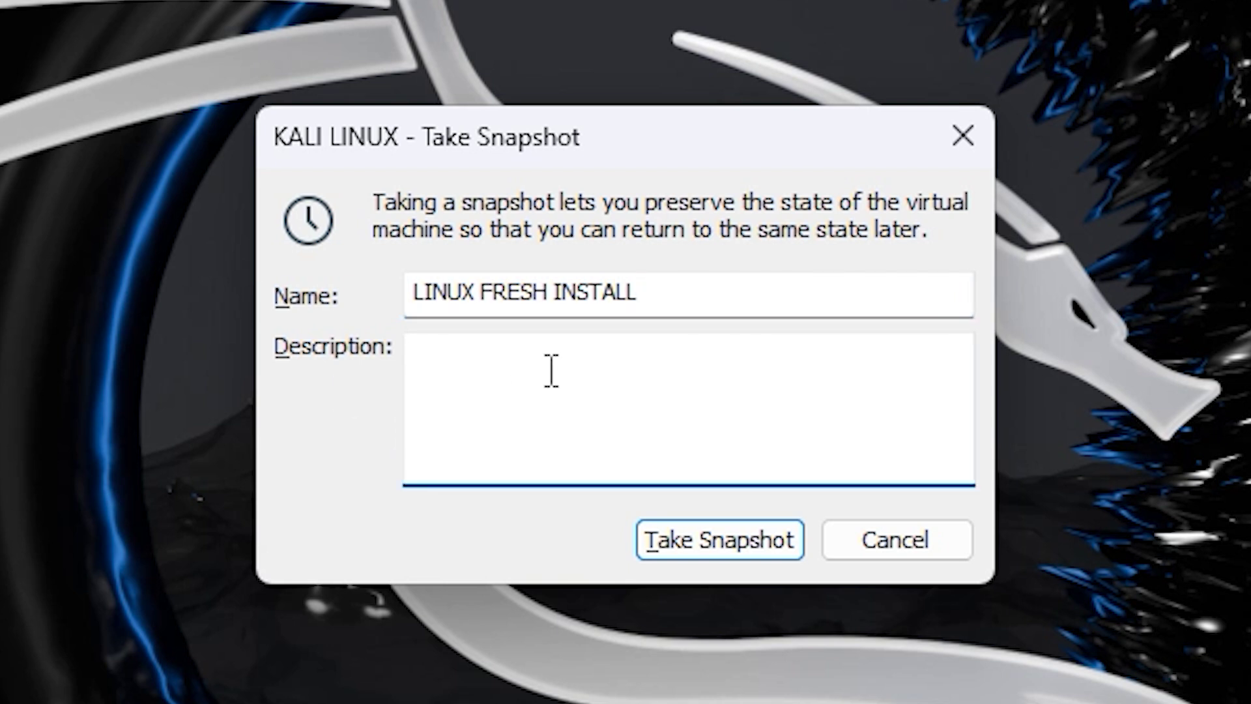
text(USERNAME)
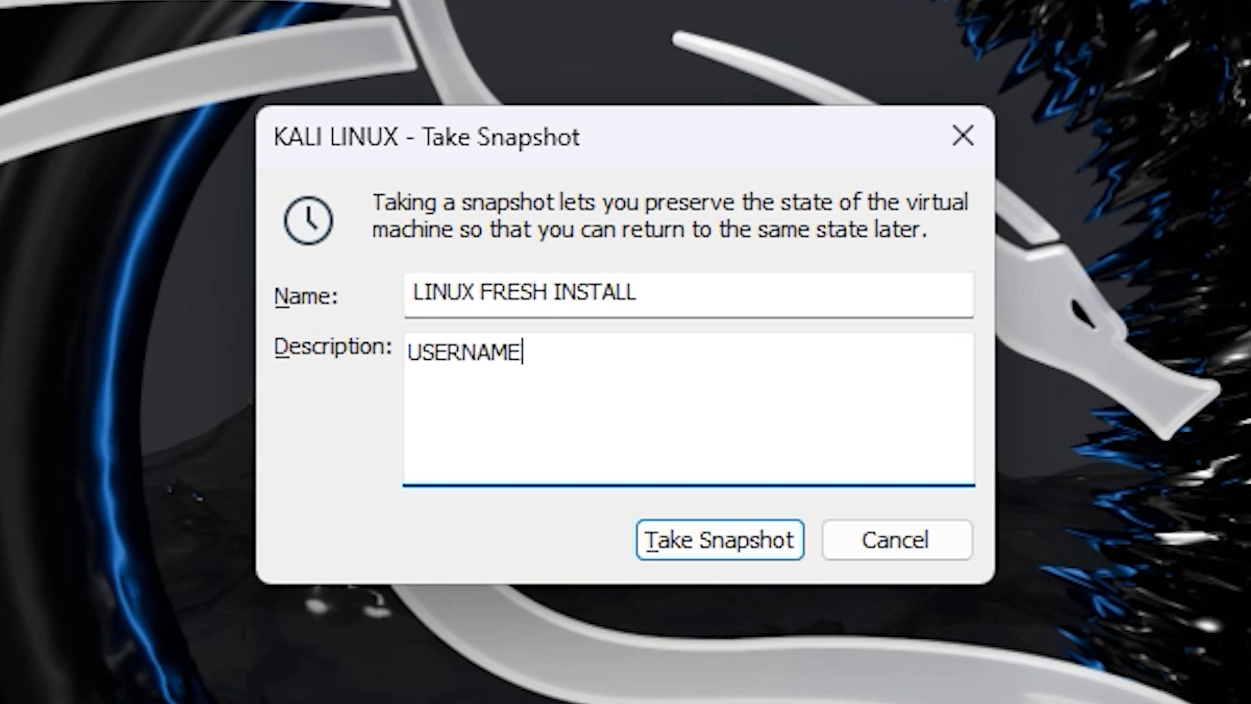
text(: TECH)
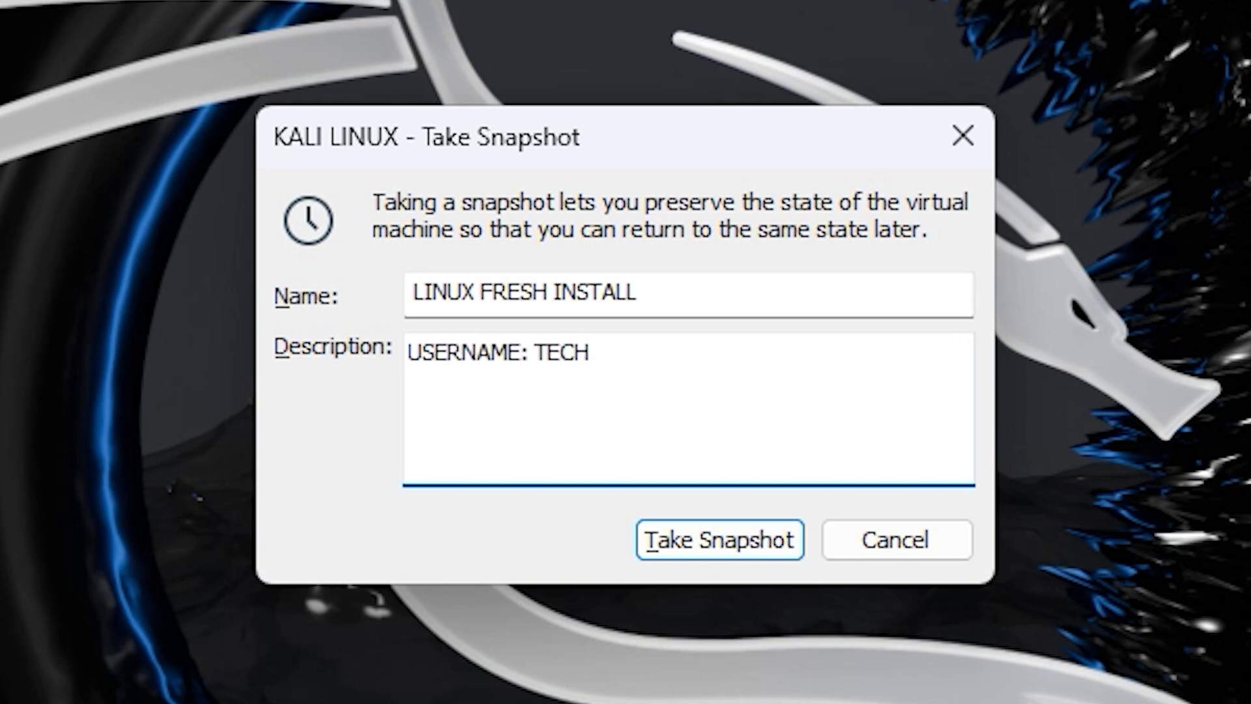
key(Return)
text(PASSWORD)
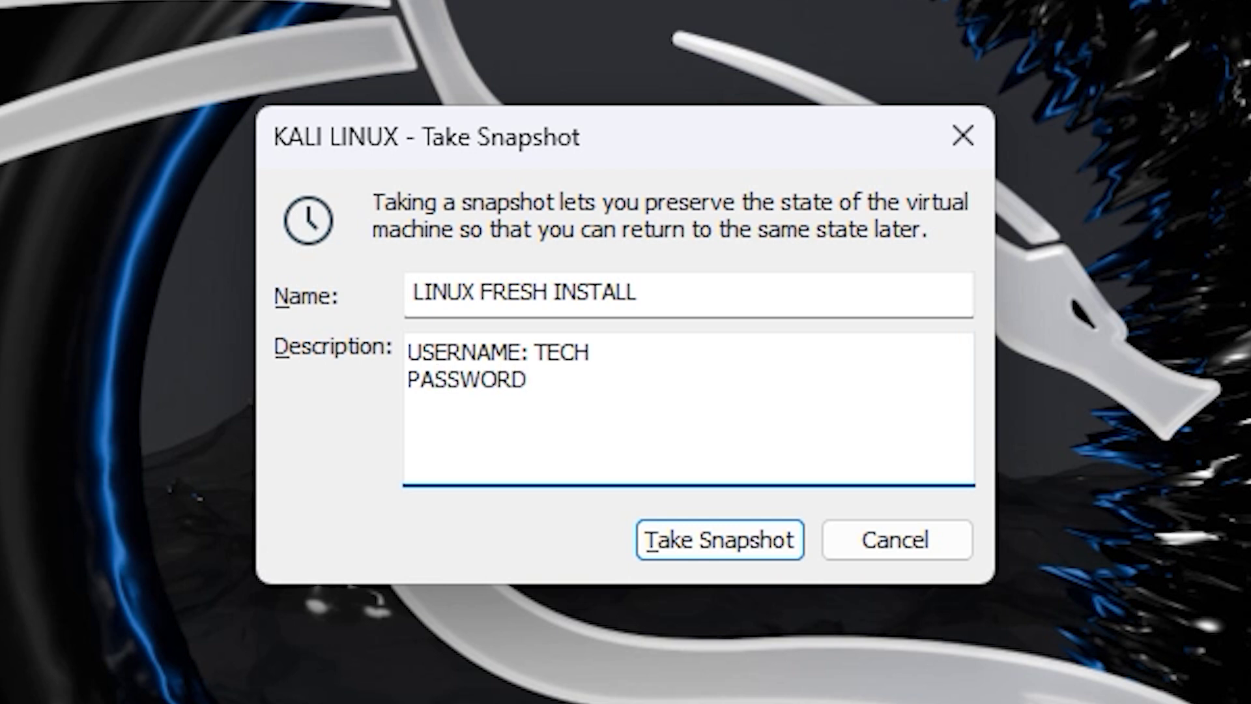
text(:)
Take the LINUX FRESH INSTALL snapshot of the freshly installed Kali VM.
click(739, 554)
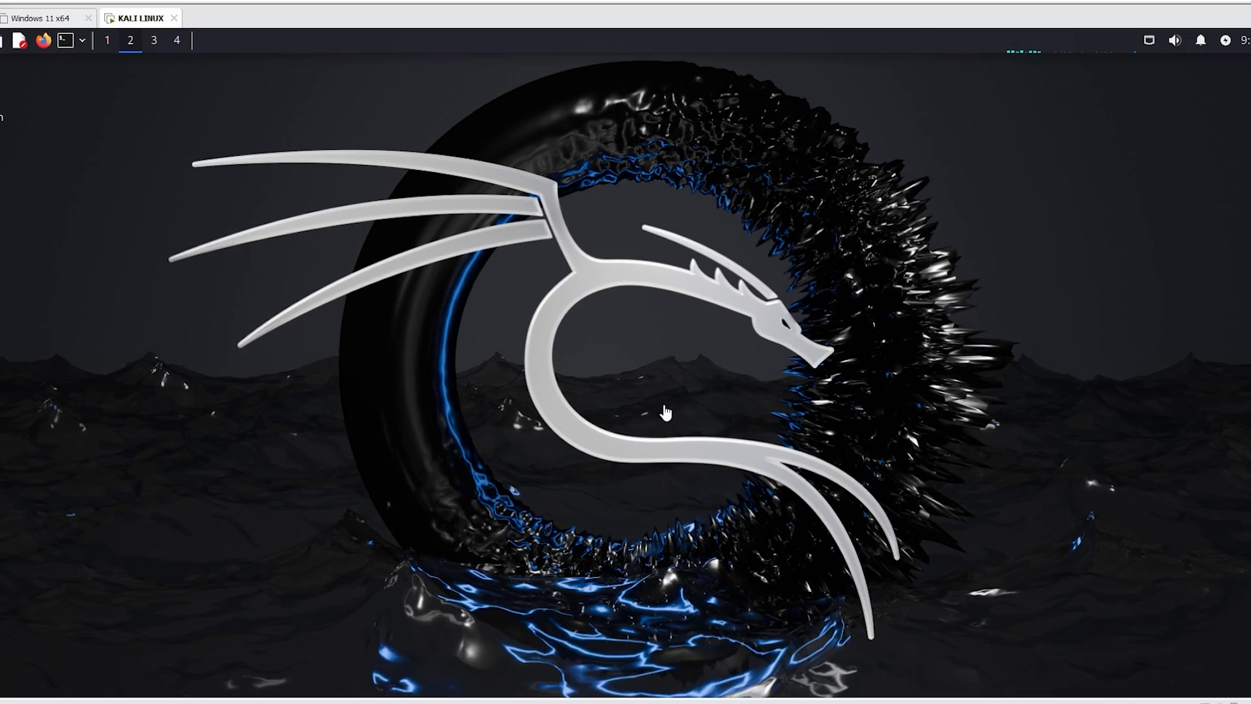